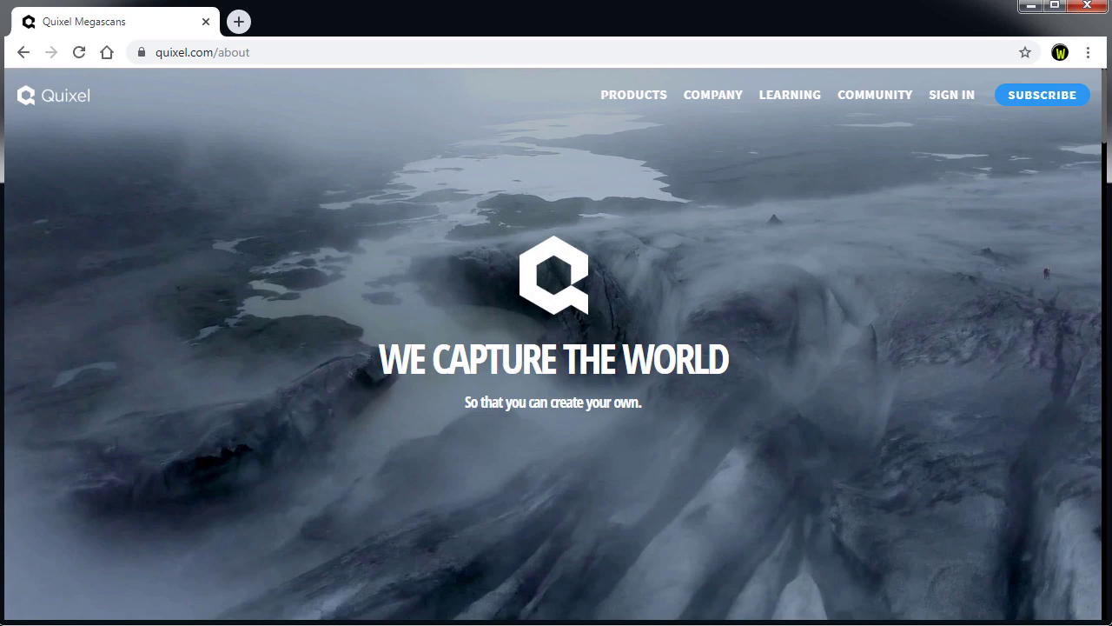
Step: Scroll the Quixel About page down to the About Us section and back up
scroll(968, 261, down, 5)
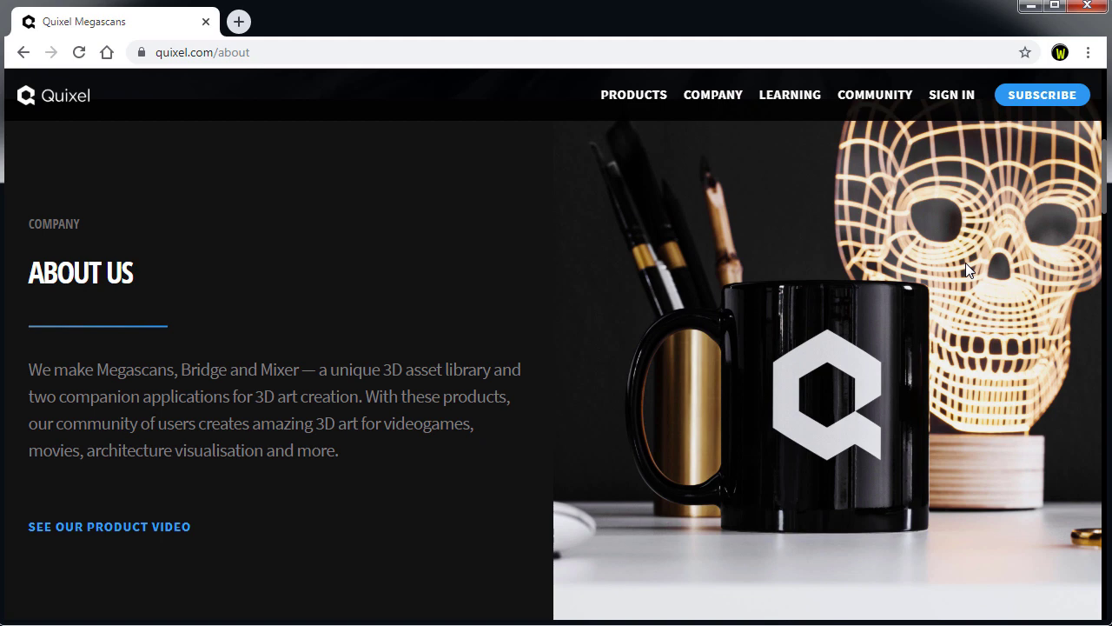
scroll(938, 295, up, 5)
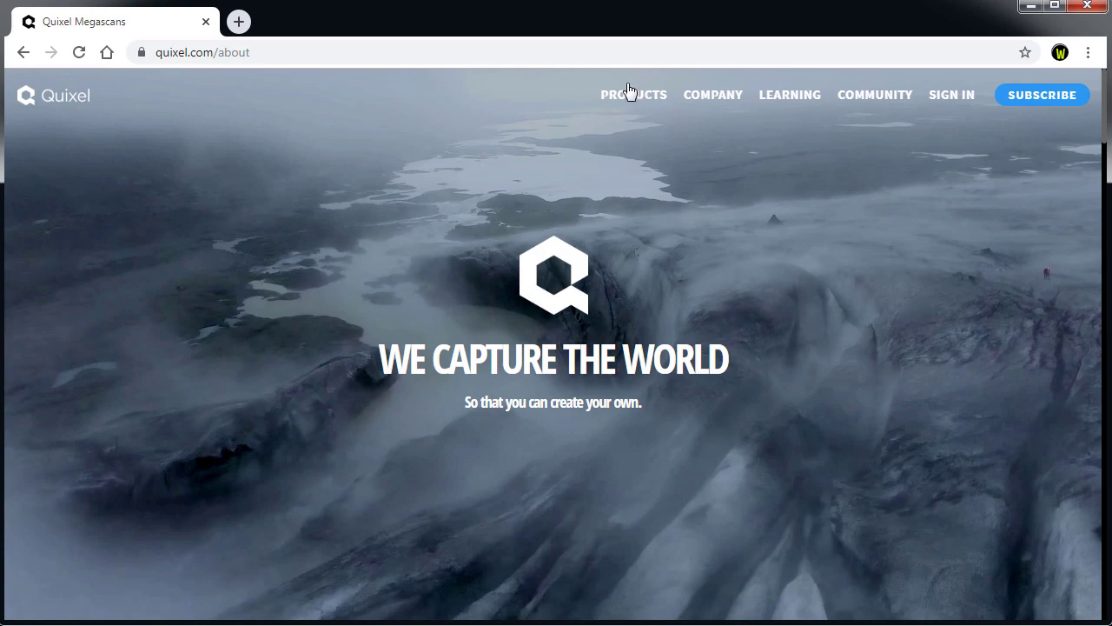
mouse_move(633, 94)
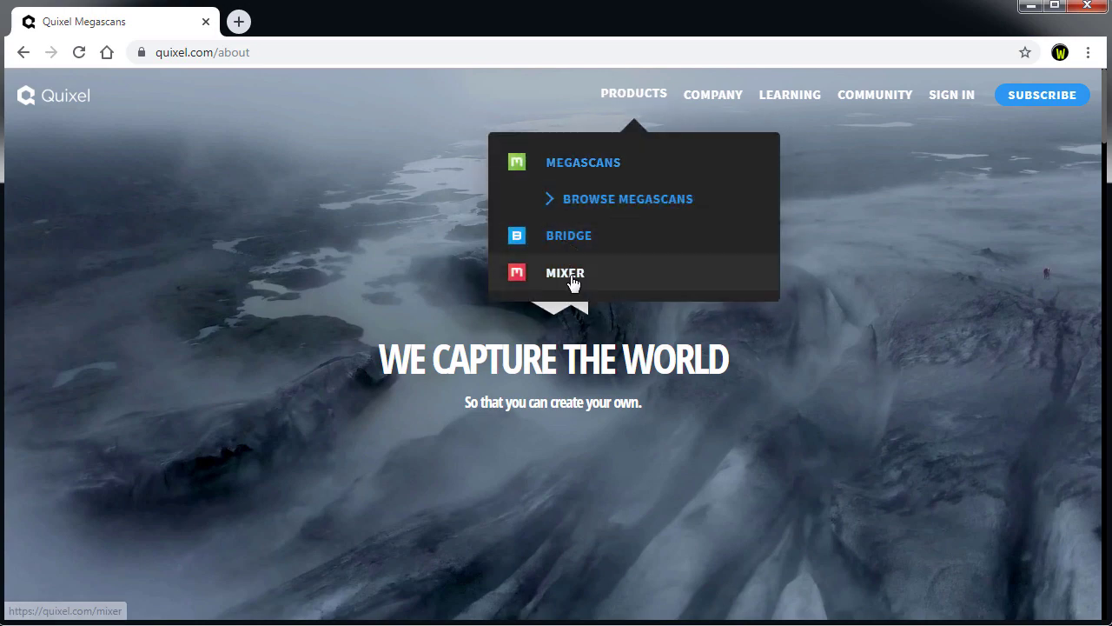
Step: View the Mixer product page down to its What is Mixer section, then go back
click(570, 277)
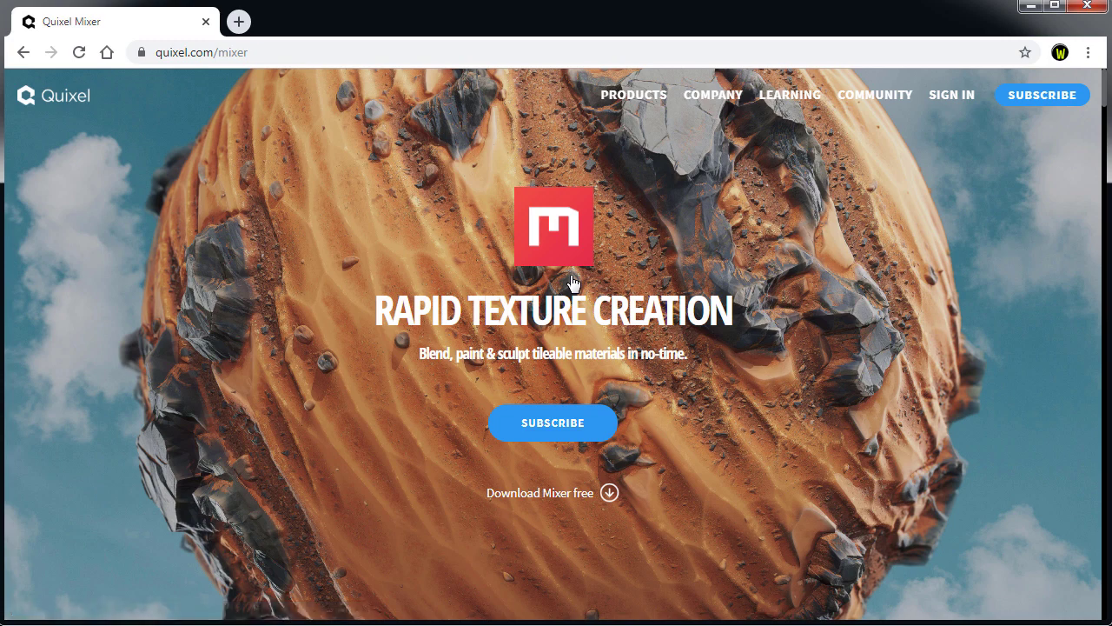
scroll(719, 365, down, 4)
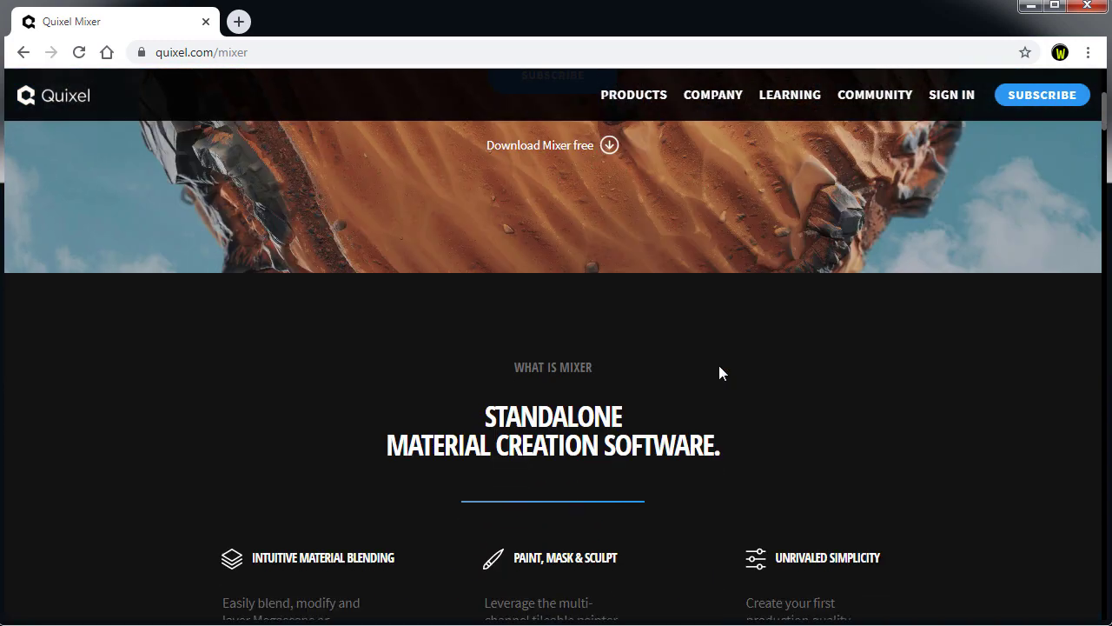
scroll(719, 365, down, 2)
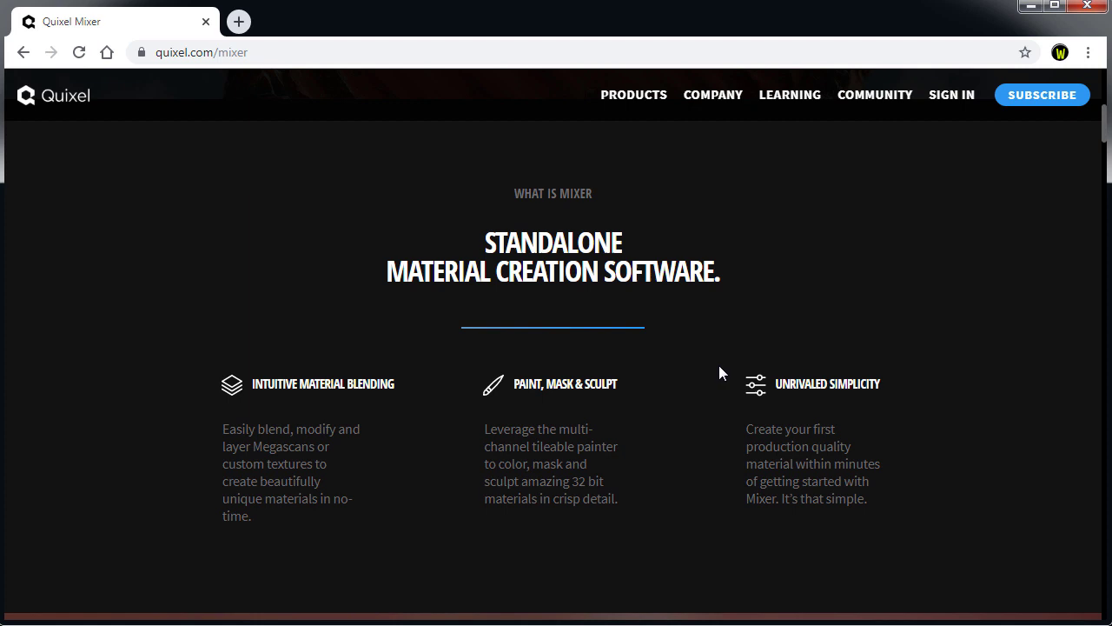
key(alt+Left)
Step: Open Quixel's subscription pricing page and scroll to the Unlimited Access for UE4 section
click(1032, 97)
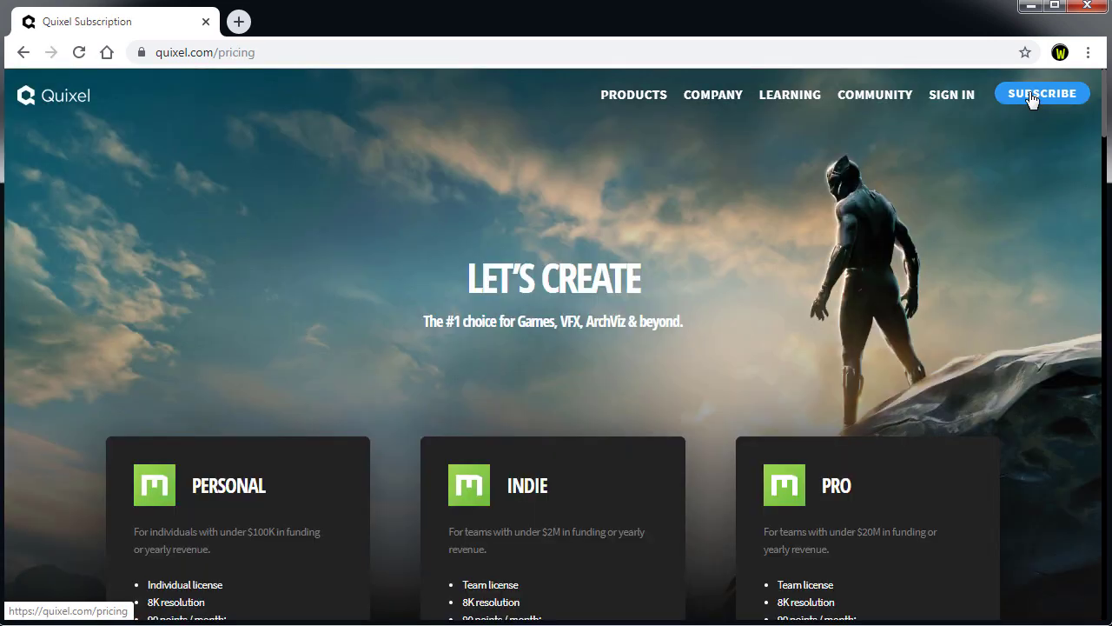
scroll(968, 380, down, 2)
scroll(985, 391, down, 1)
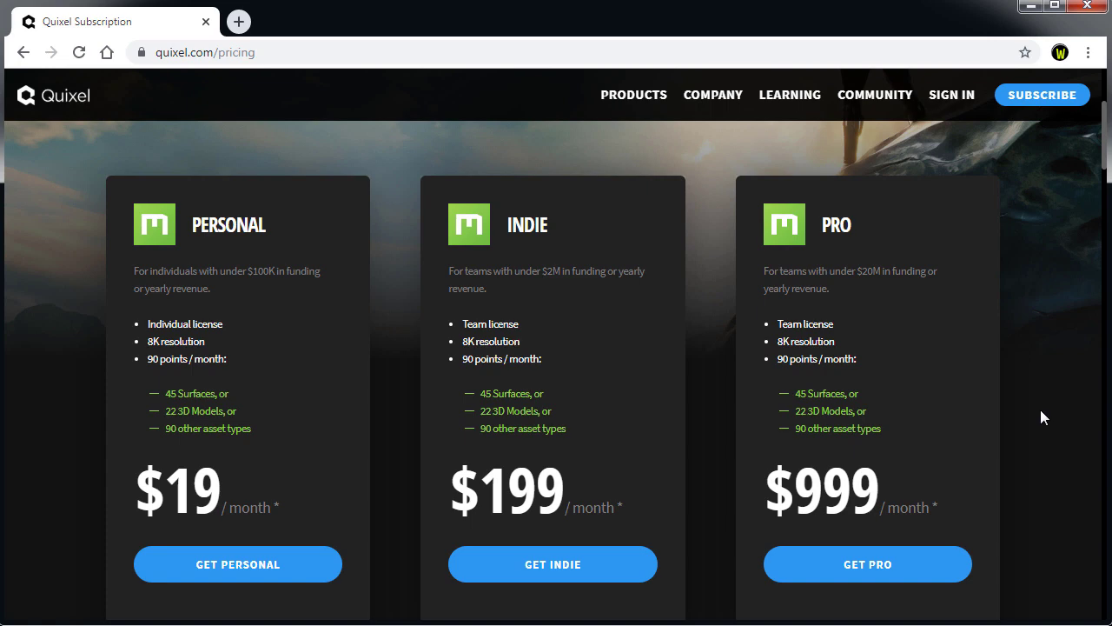
scroll(1040, 409, down, 2)
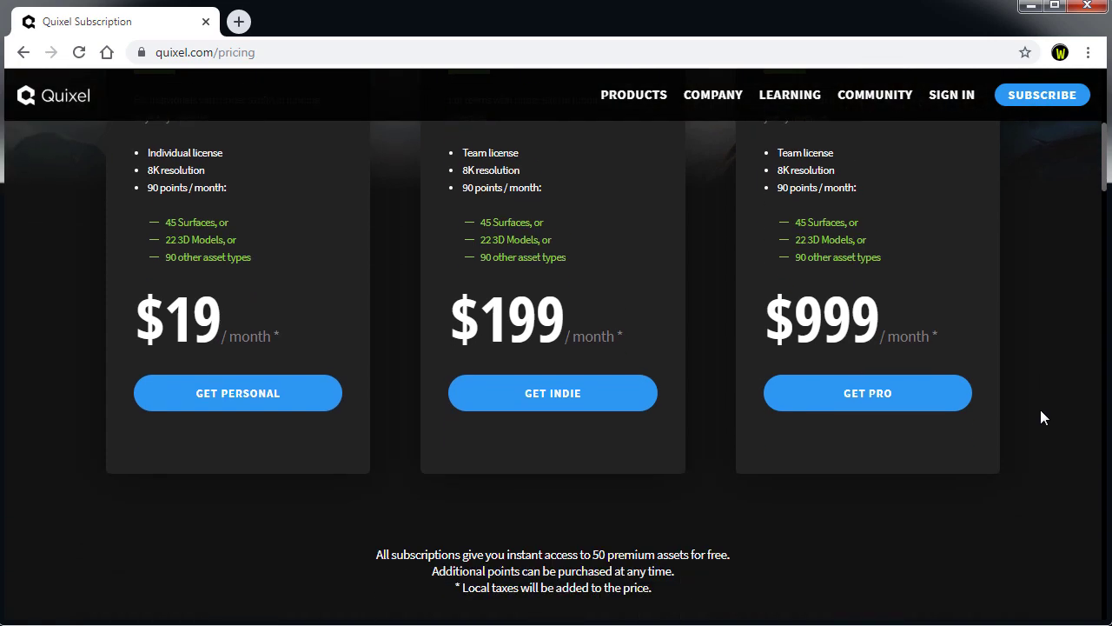
scroll(1040, 410, down, 4)
scroll(1040, 410, down, 4)
scroll(1042, 418, down, 1)
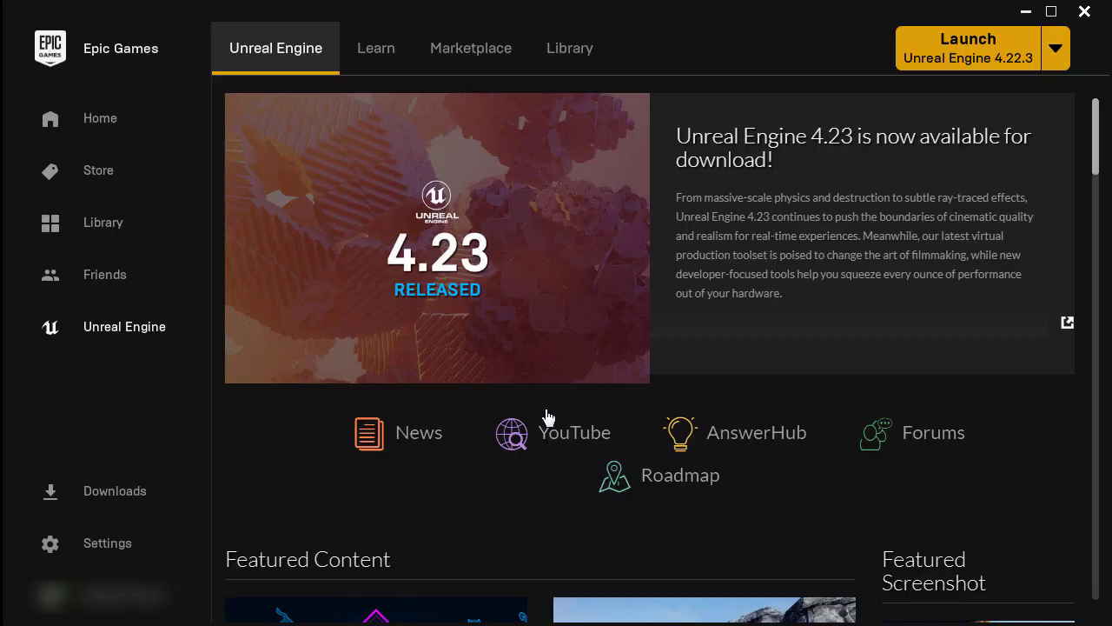
Step: Search the Unreal Engine Marketplace for 'megascan' and scroll through the 13 results
click(492, 60)
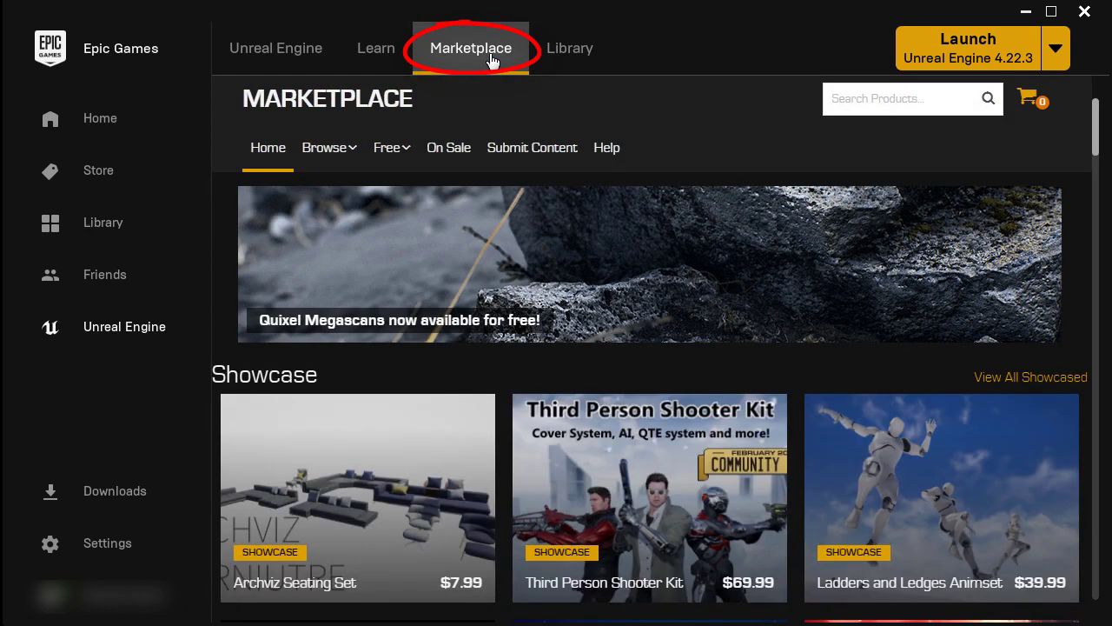
click(940, 99)
text(meg)
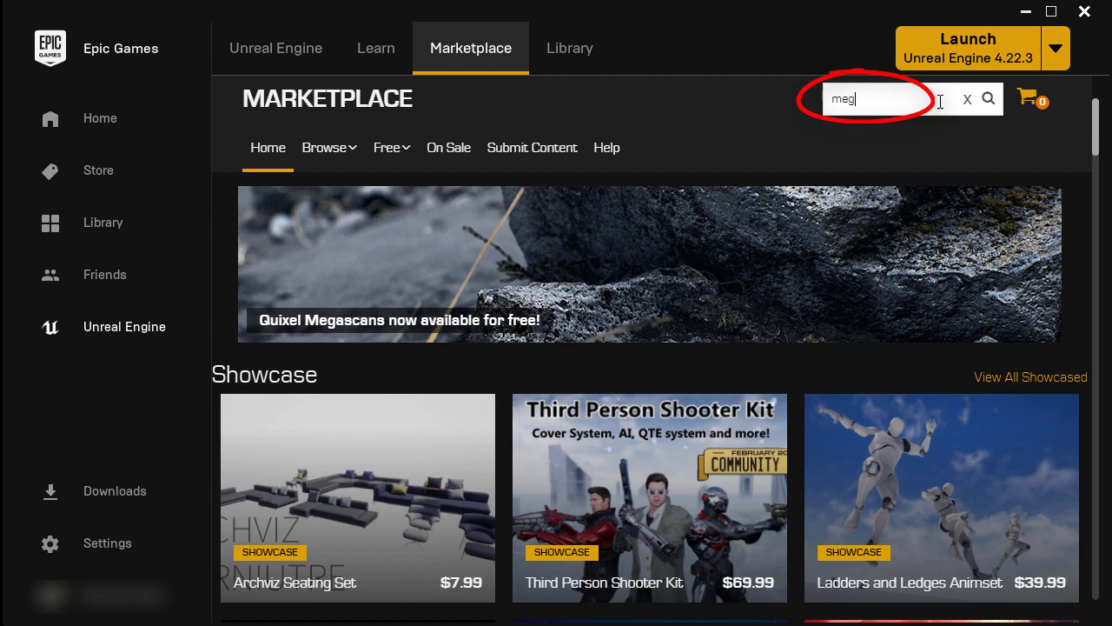
text(ascan)
key(Return)
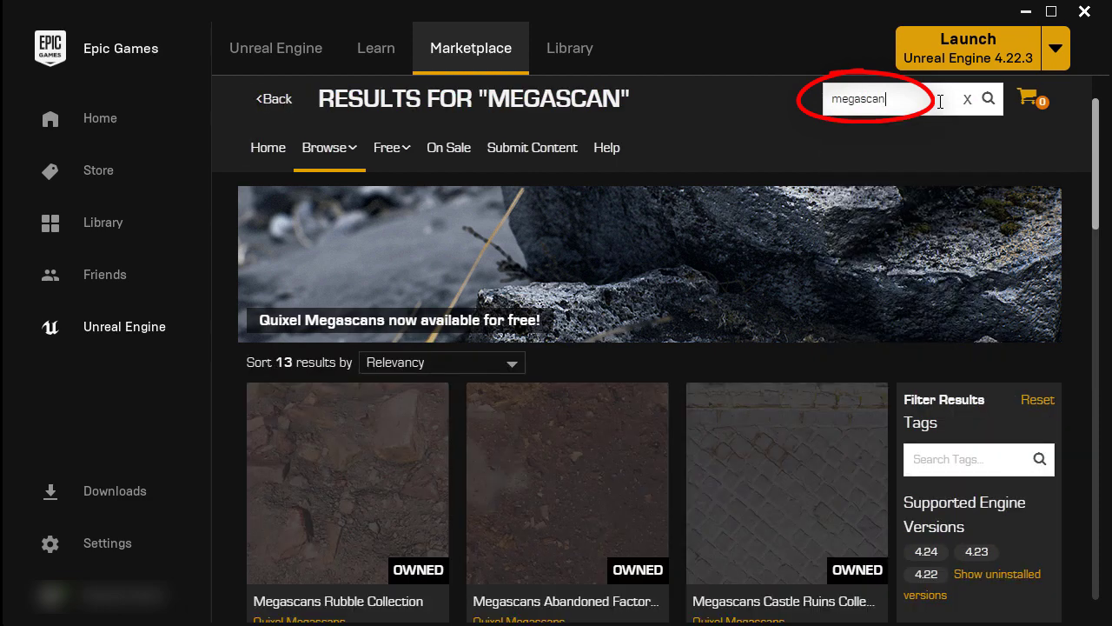
scroll(1099, 162, down, 1)
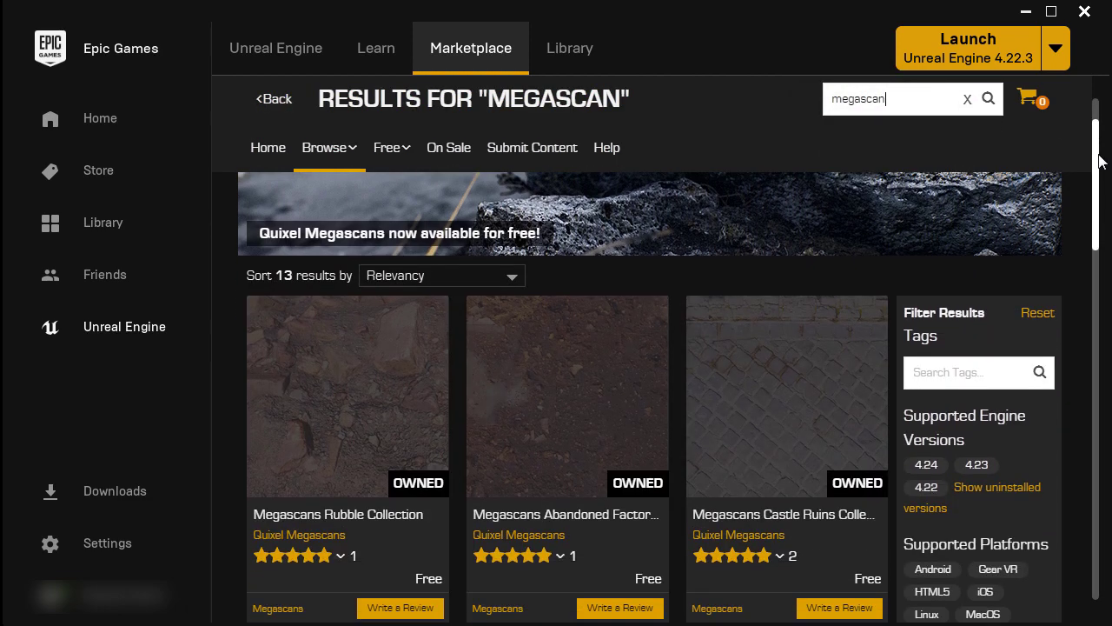
drag(1099, 161, 1099, 201)
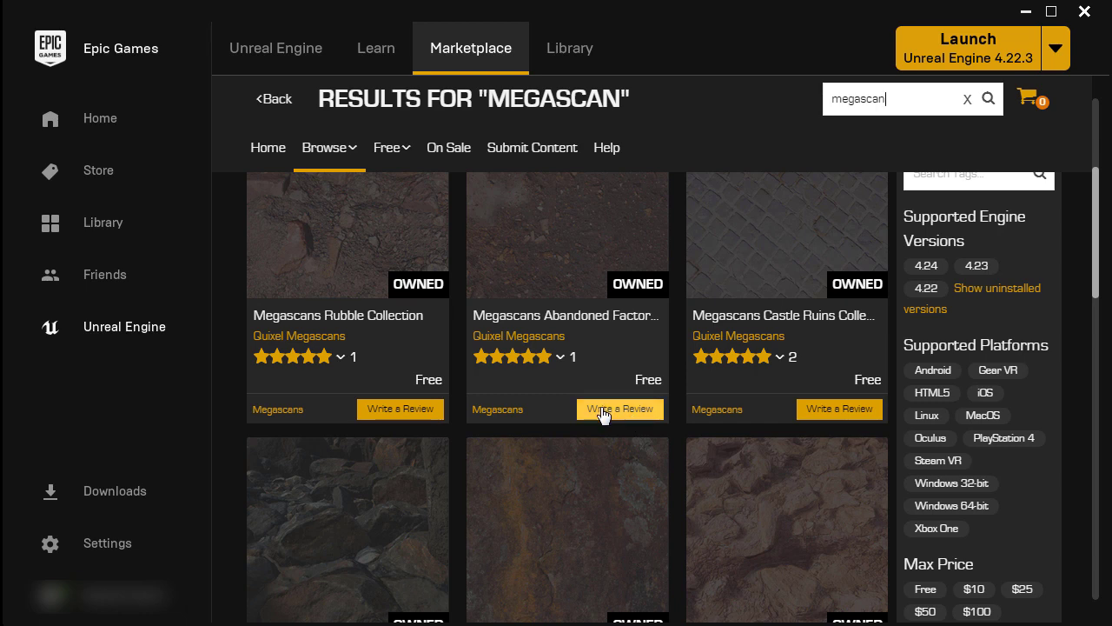
Step: Open the Megascans Rubble Collection's Content Detail page from the search results
click(405, 249)
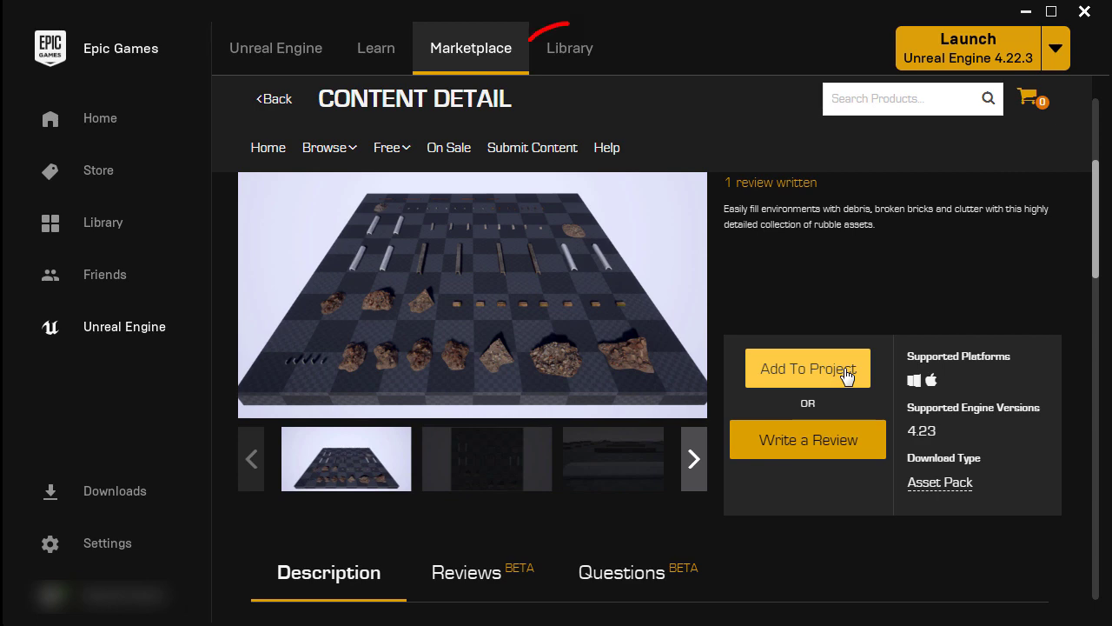
Step: Filter the Library Vault by 'mega' and start adding Megascans Forest Undergrowth to a project
click(585, 50)
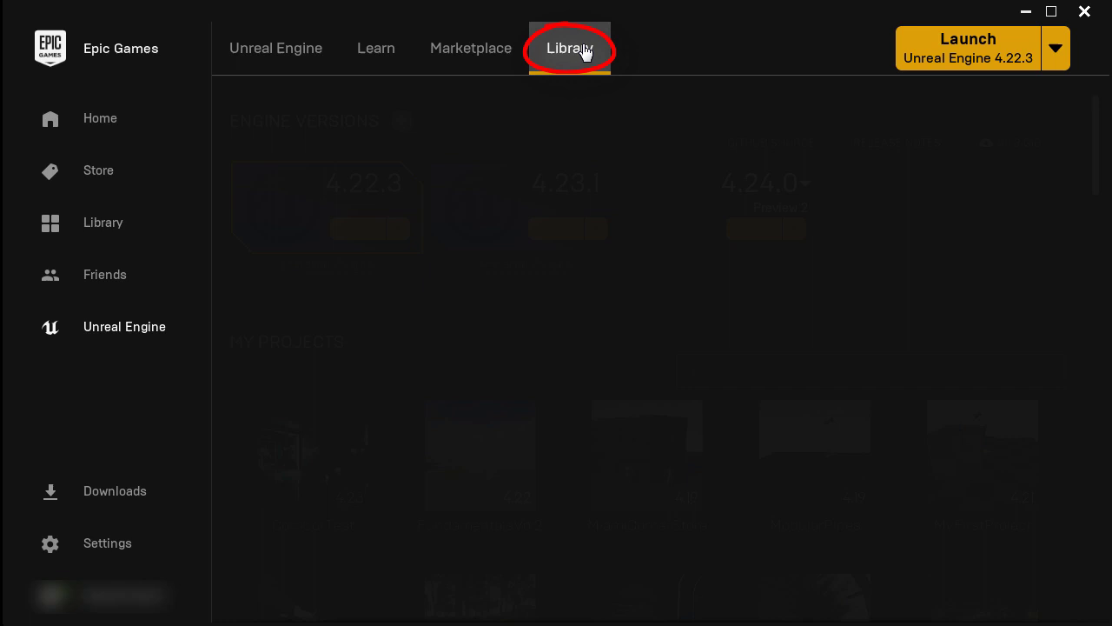
scroll(1096, 167, down, 2)
scroll(1097, 167, down, 15)
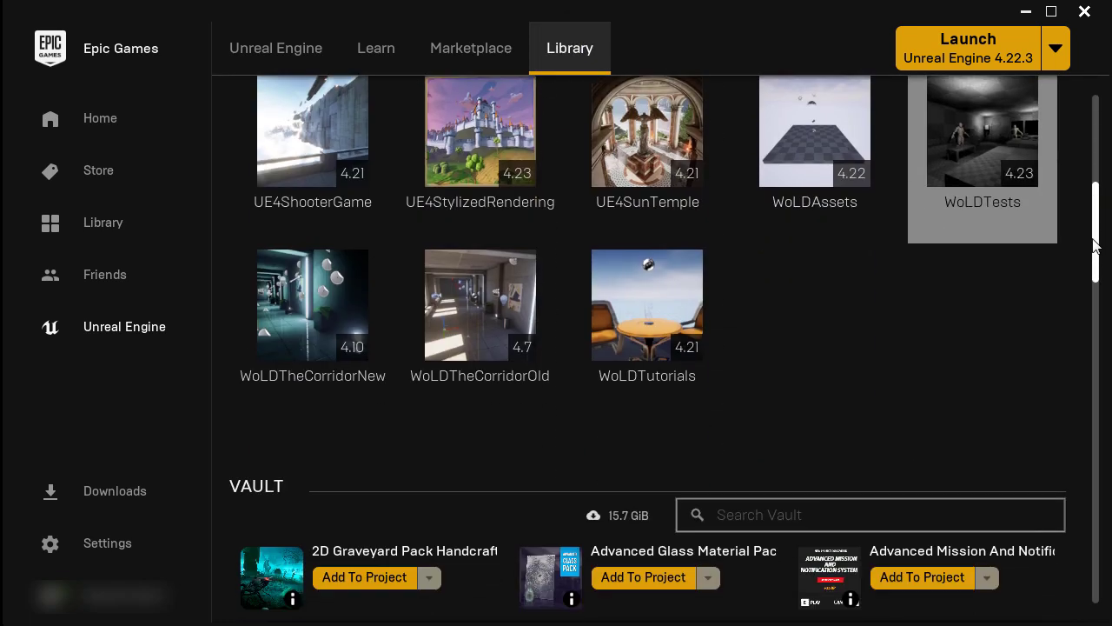
scroll(1097, 167, down, 6)
scroll(1096, 167, down, 3)
click(887, 172)
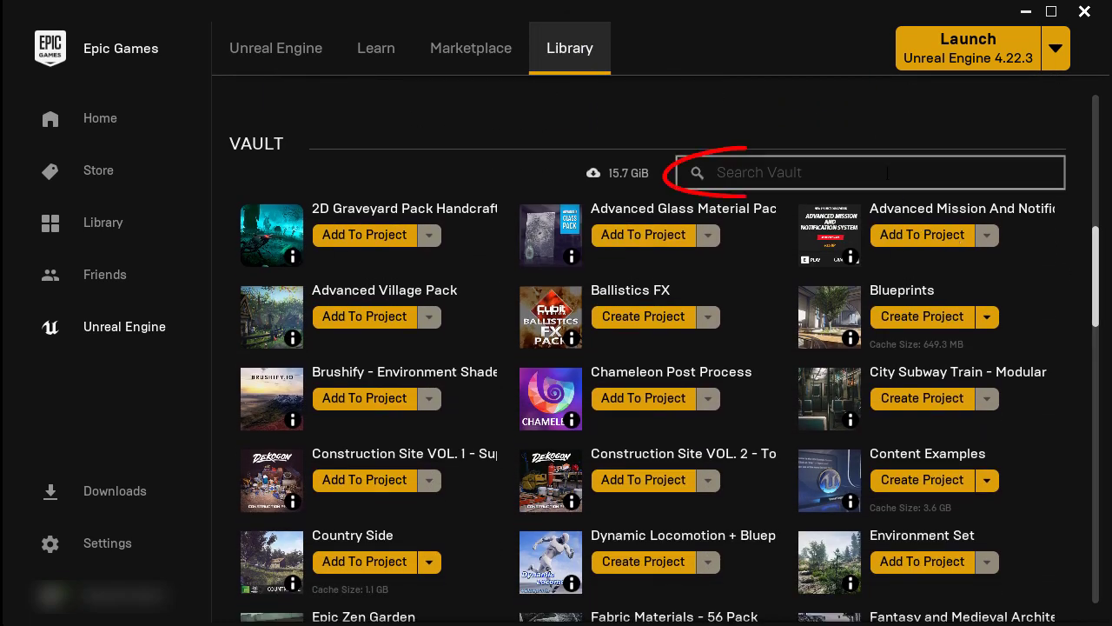
text(mega)
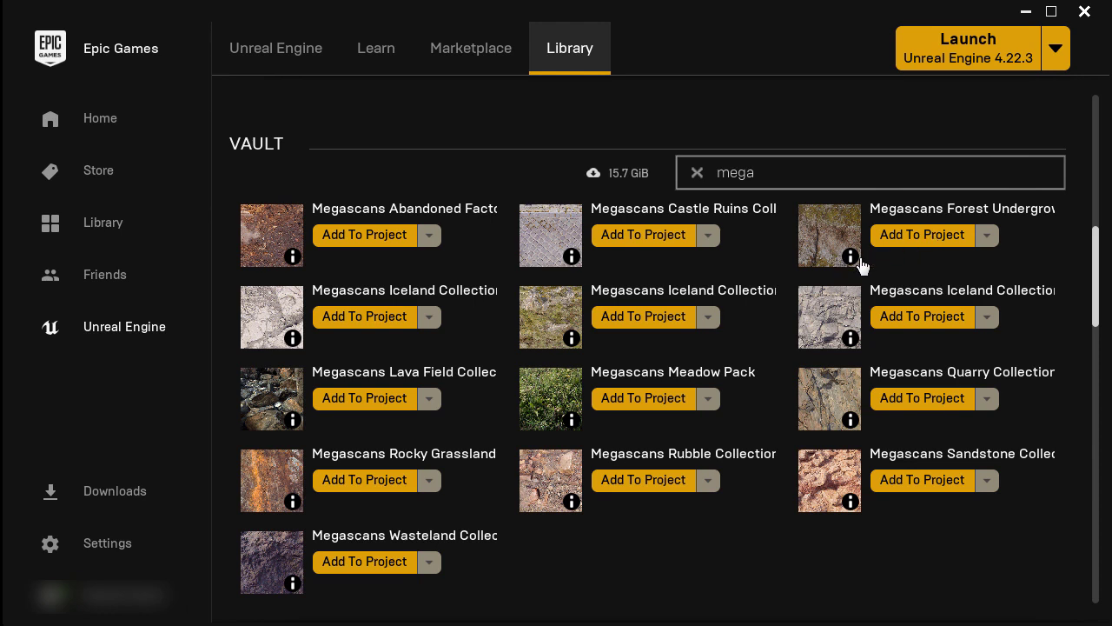
mouse_move(850, 257)
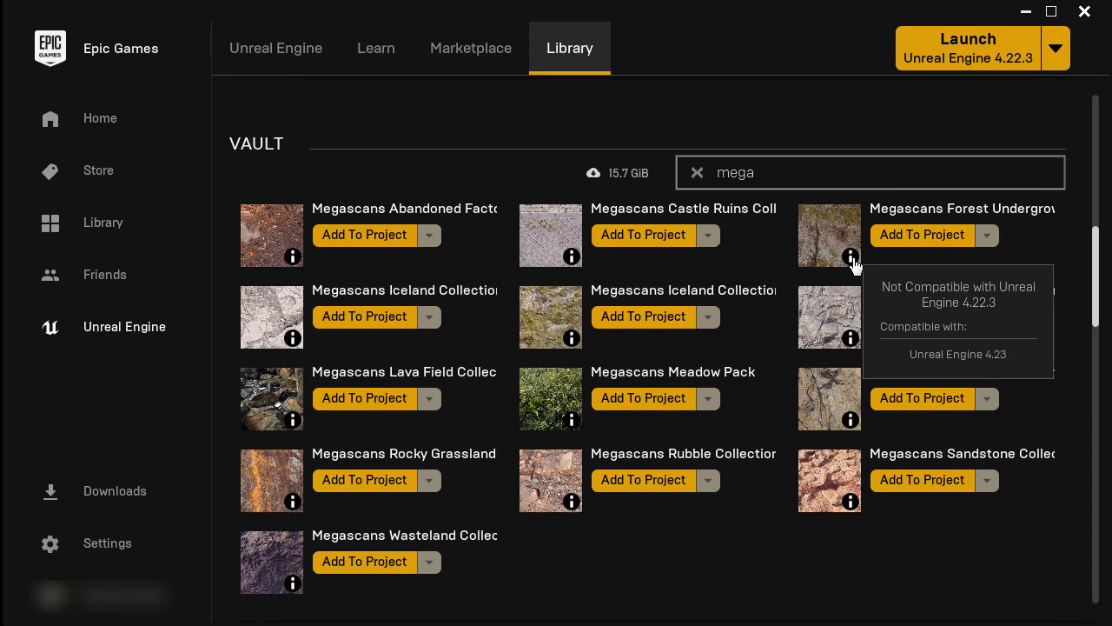
click(919, 241)
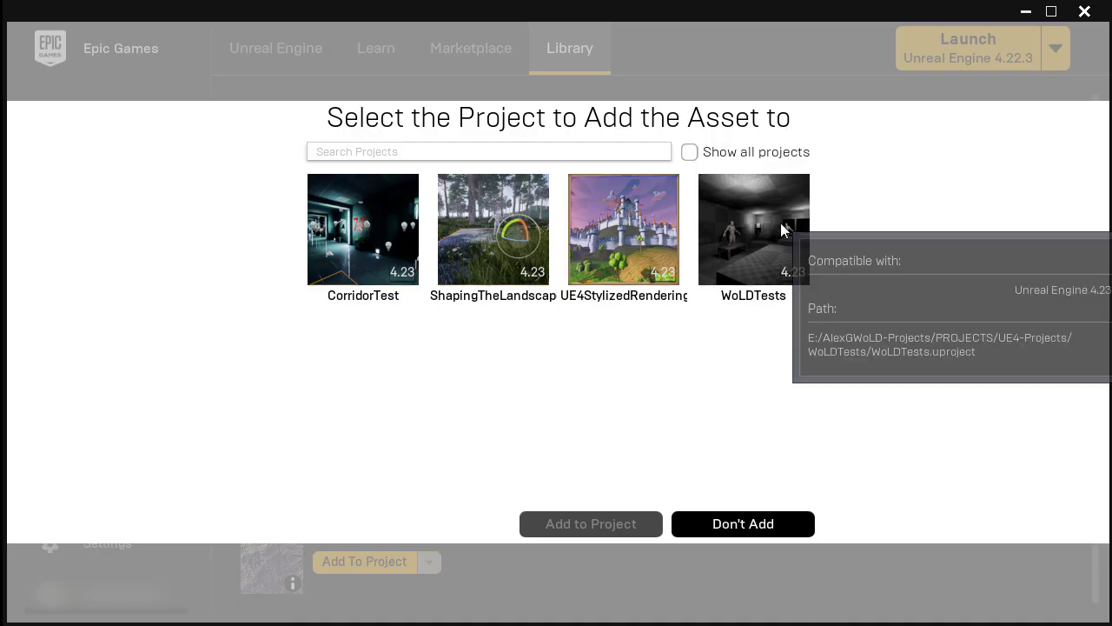
Step: Choose WoLDTests as the target project and confirm adding the Forest Undergrowth pack
click(783, 228)
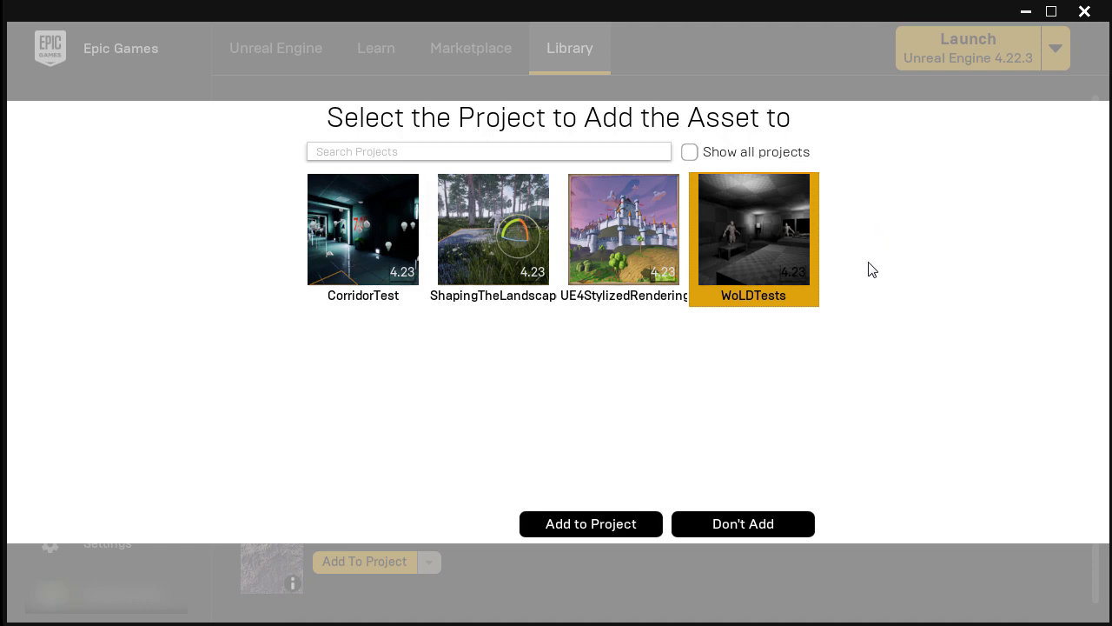
click(586, 522)
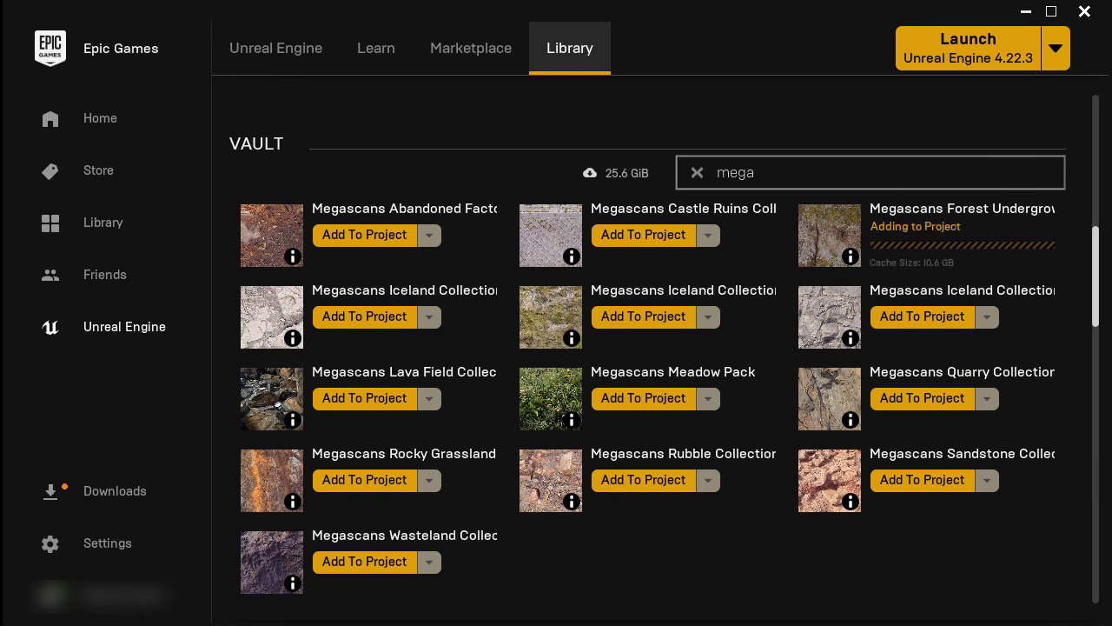
Step: Open the WoLDTests project and browse its Megascans_2K and Megascans_4K folders
drag(1098, 285, 1104, 209)
double_click(1004, 421)
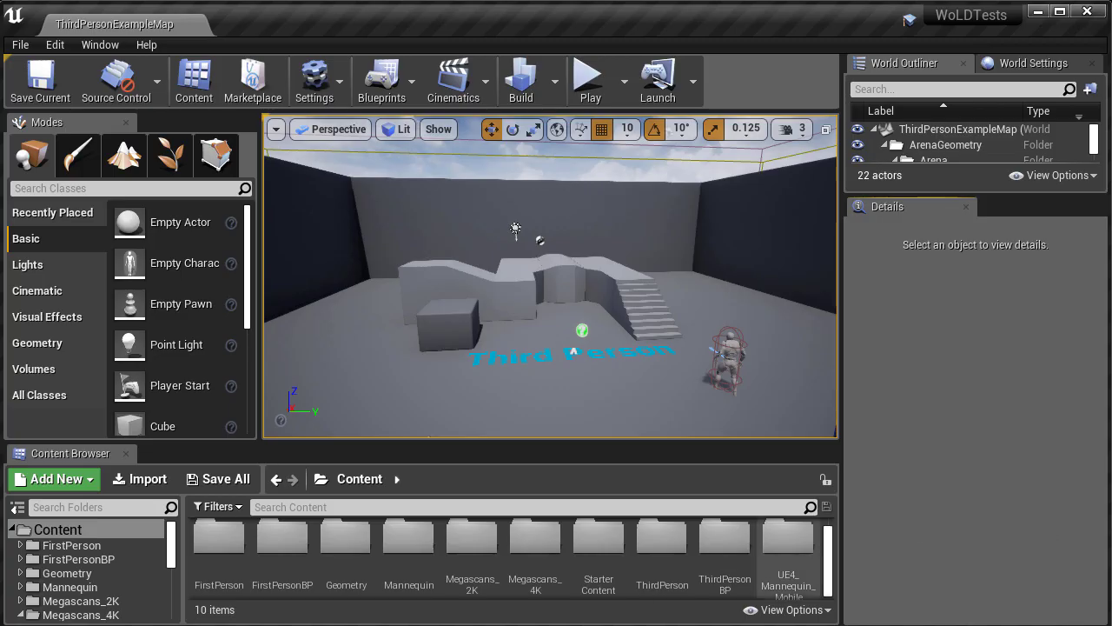
scroll(106, 574, down, 1)
click(106, 573)
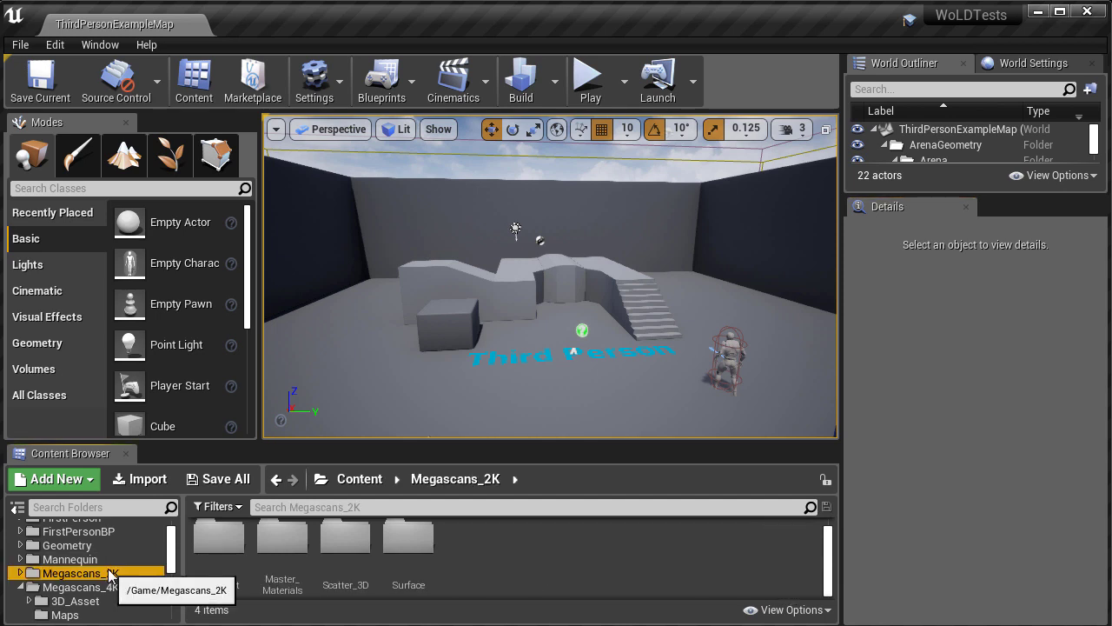
click(127, 588)
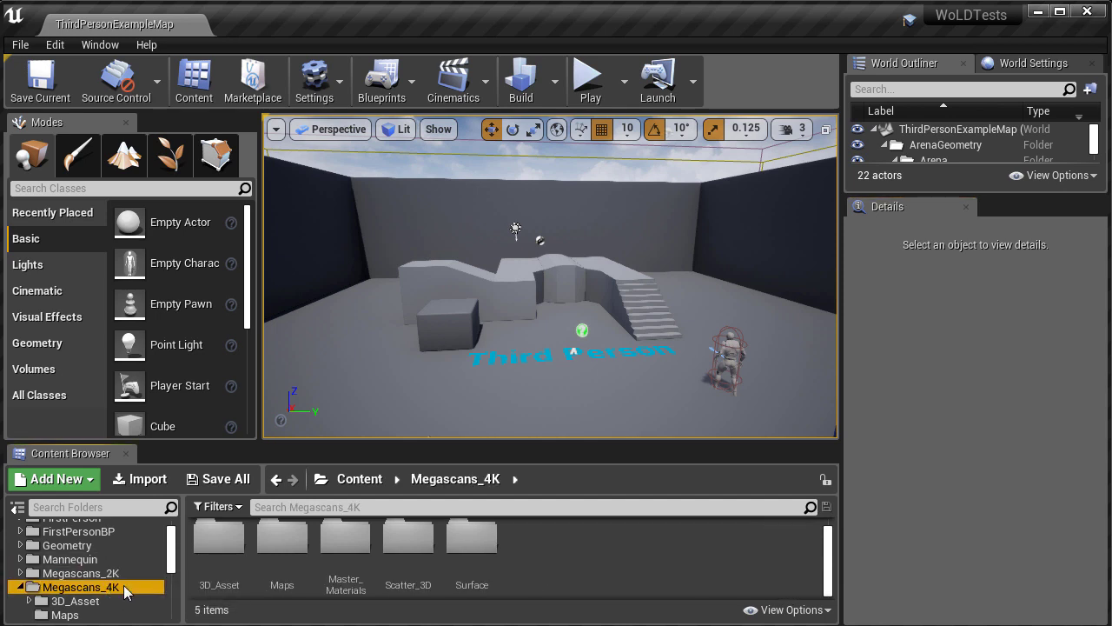
scroll(127, 588, up, 1)
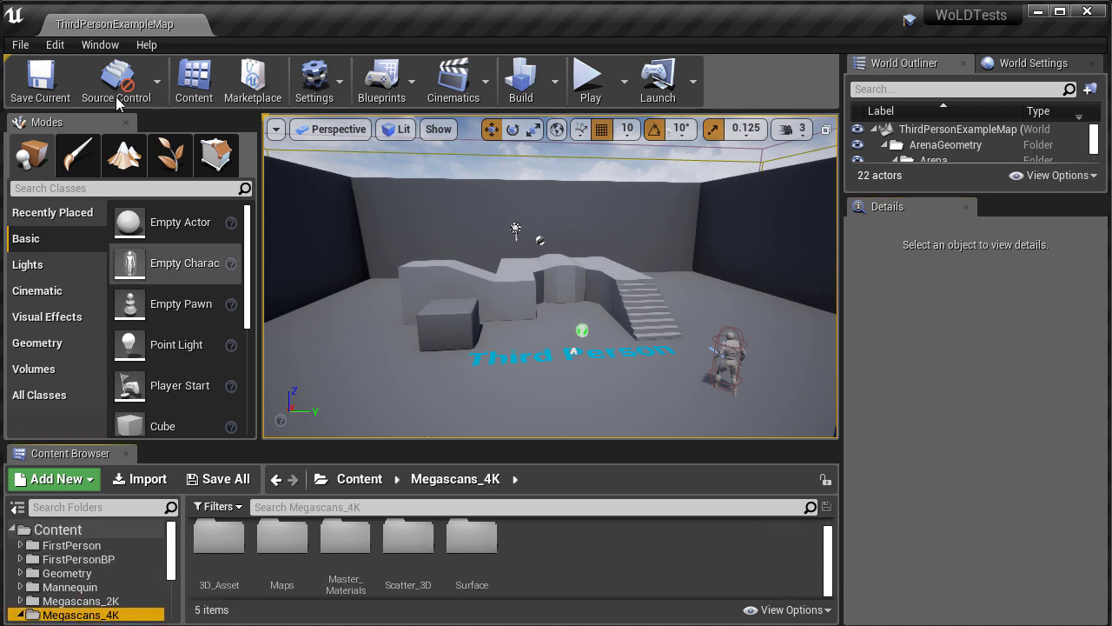
Step: Open Content Browser 2 and dock it as a tab
click(100, 44)
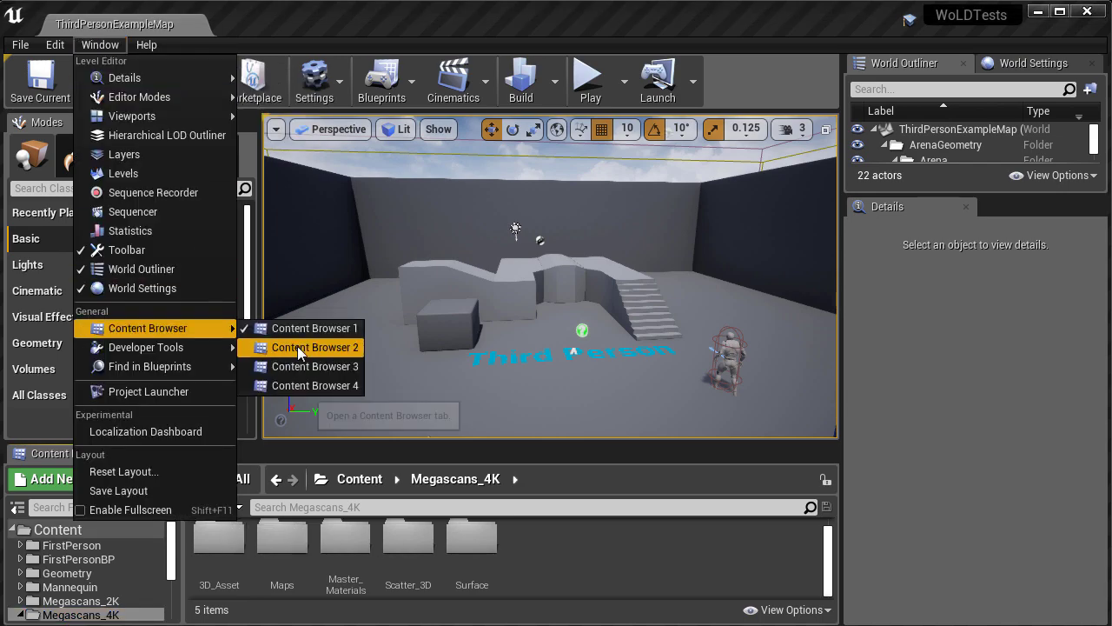
click(295, 348)
drag(756, 64, 253, 25)
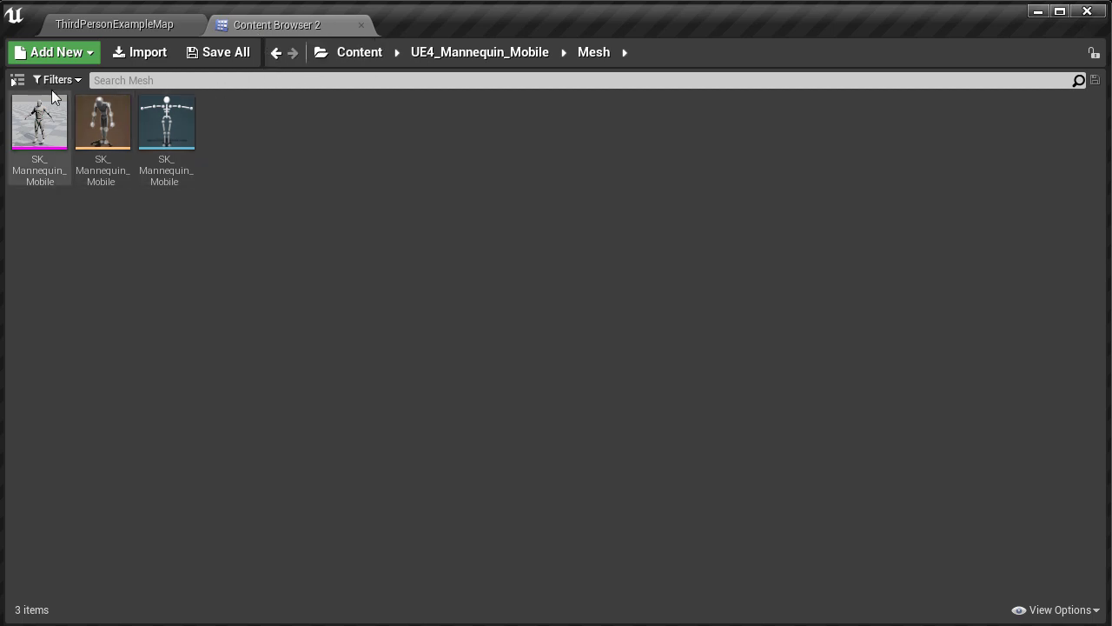
Step: In Content Browser 2, show Megascans_2K assets filtered to static meshes only
click(12, 81)
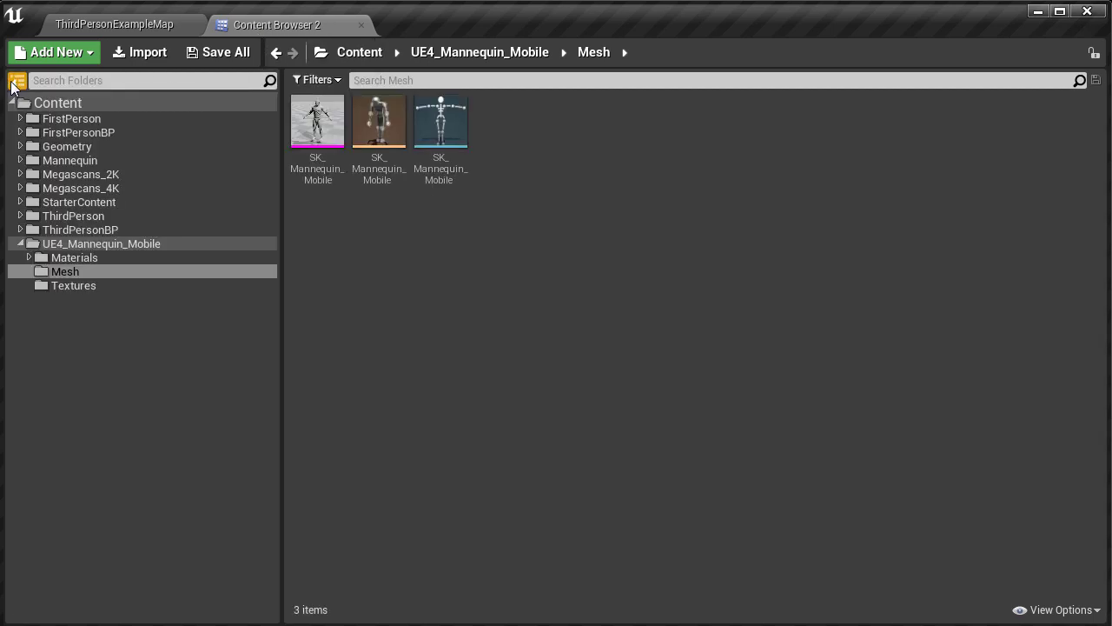
click(84, 174)
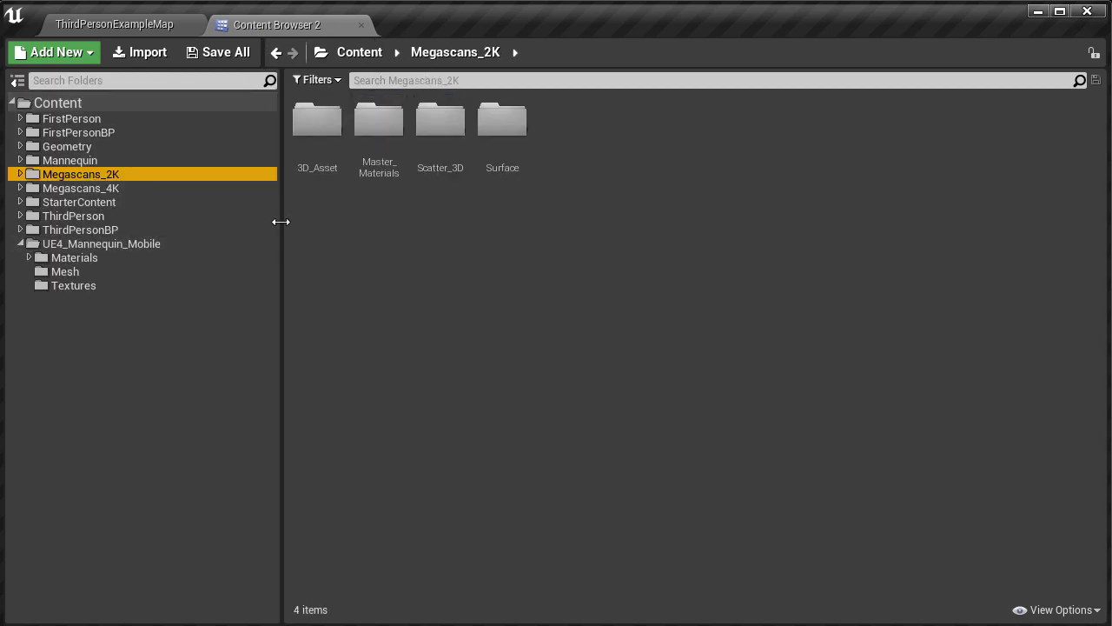
drag(281, 222, 208, 221)
click(248, 129)
double_click(251, 128)
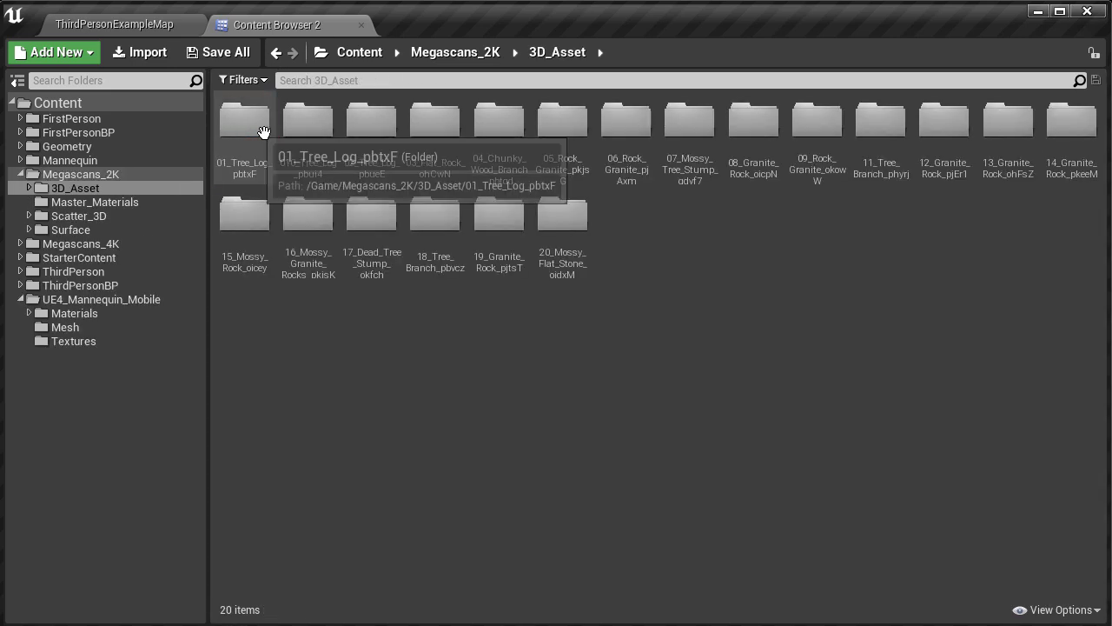
click(252, 81)
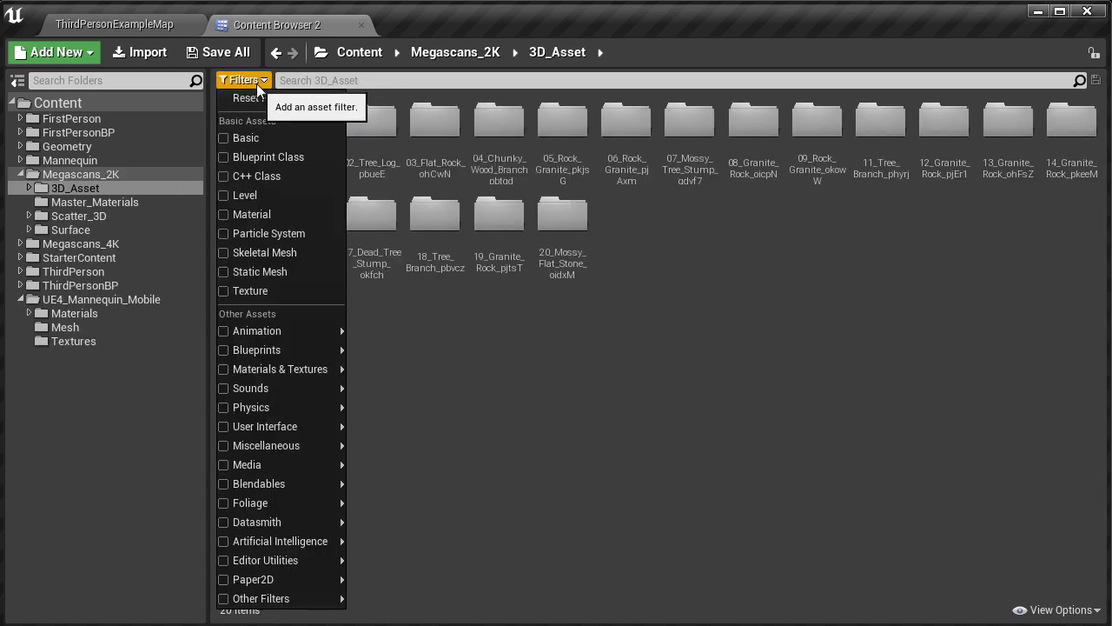
click(243, 271)
click(521, 369)
click(128, 174)
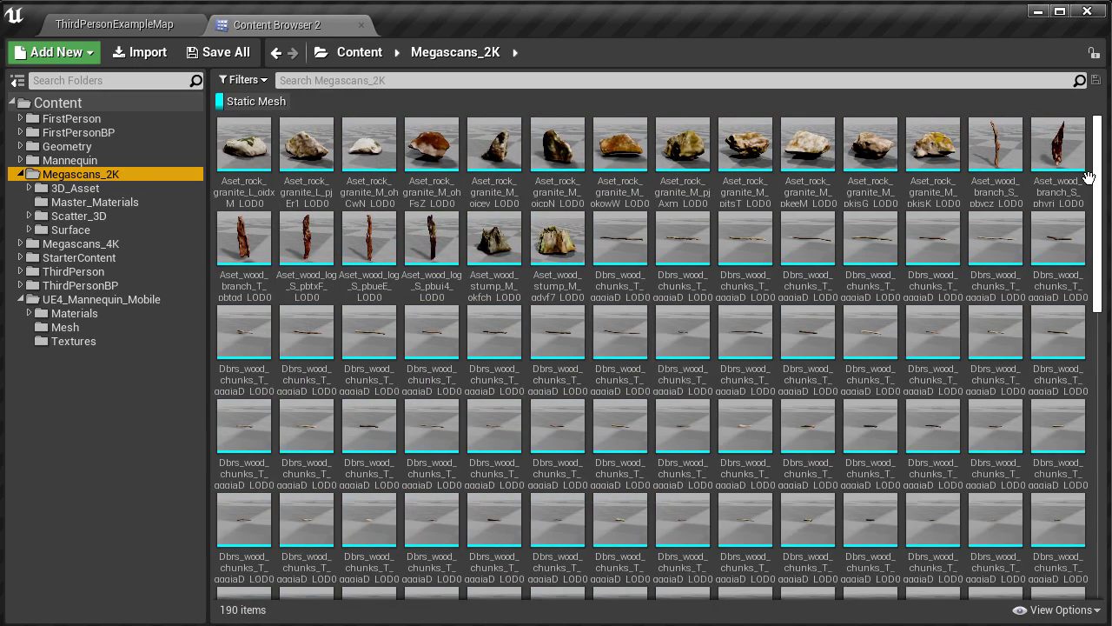
Step: Open and orbit the granite rock mesh, then close its editor
drag(1100, 208, 1099, 513)
scroll(852, 313, up, 5)
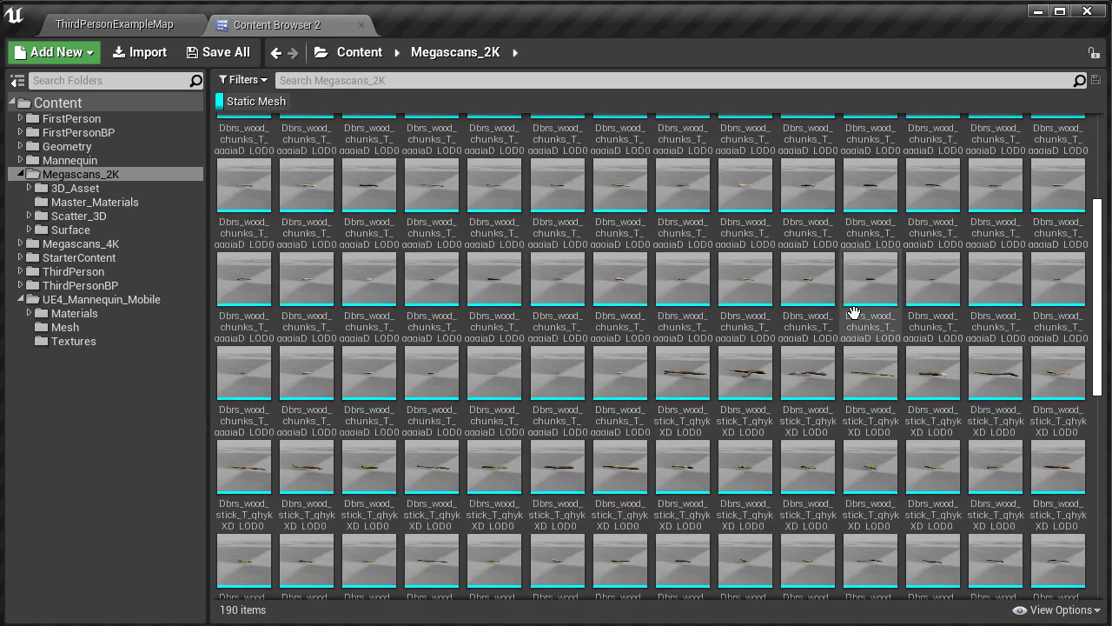
scroll(851, 313, up, 5)
double_click(744, 172)
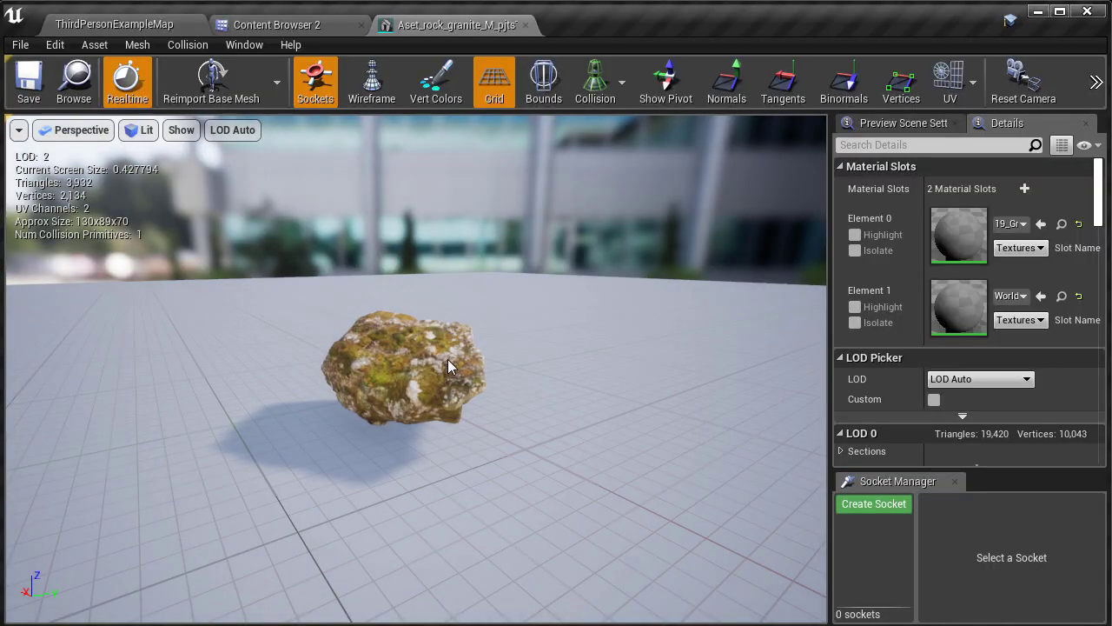
drag(448, 358, 434, 343)
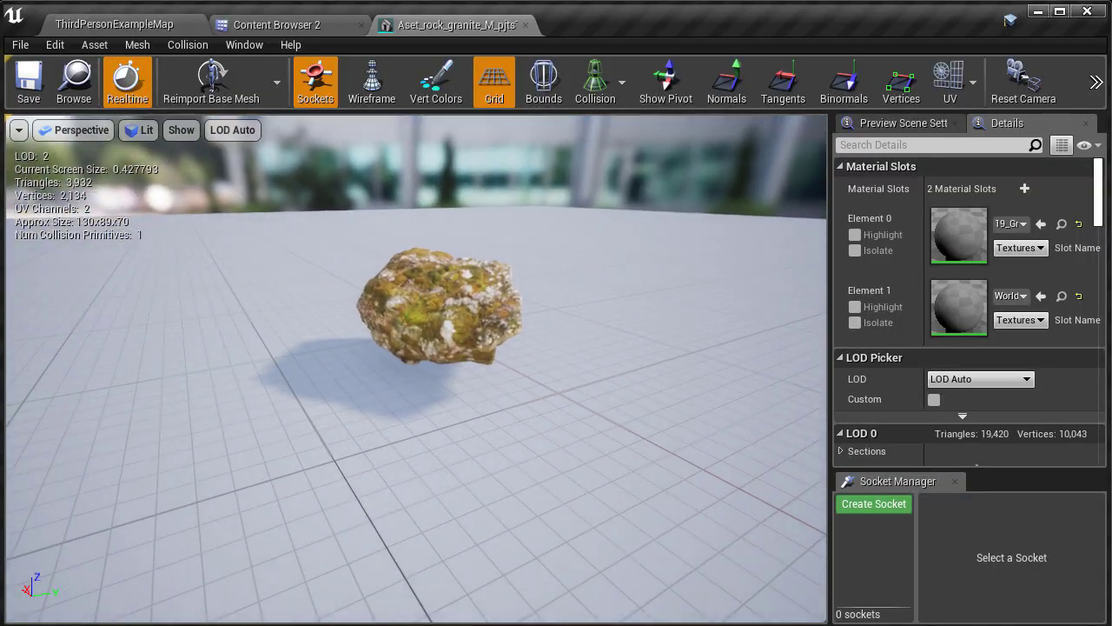
scroll(425, 348, up, 5)
scroll(405, 350, up, 3)
click(526, 25)
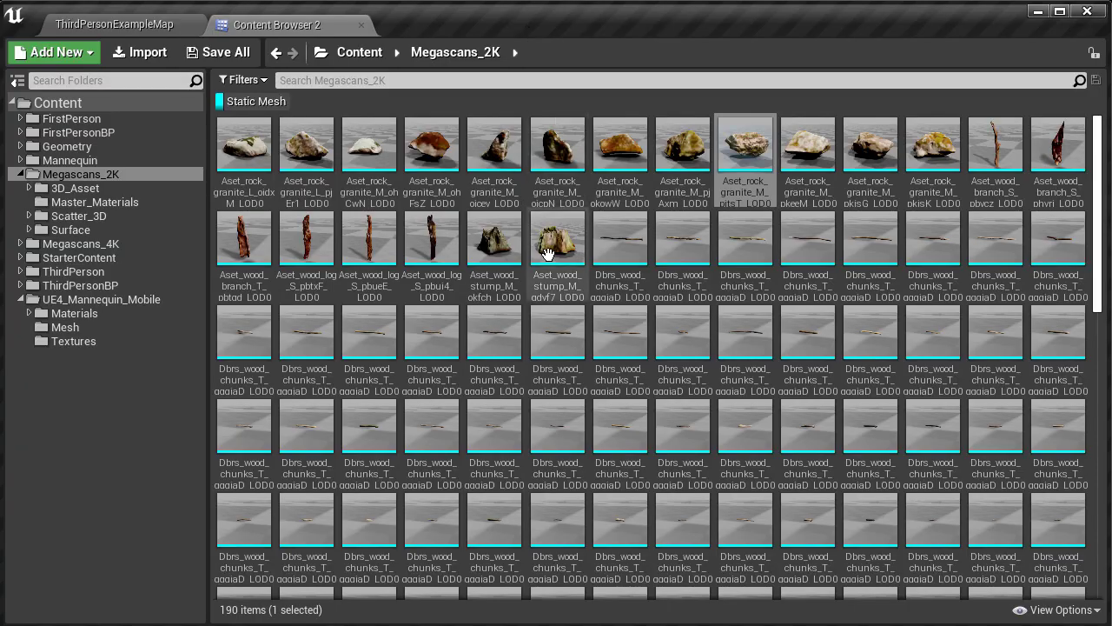
Step: Replace the Static Mesh filter with Material and Texture filters
click(246, 101)
right_click(244, 99)
click(252, 80)
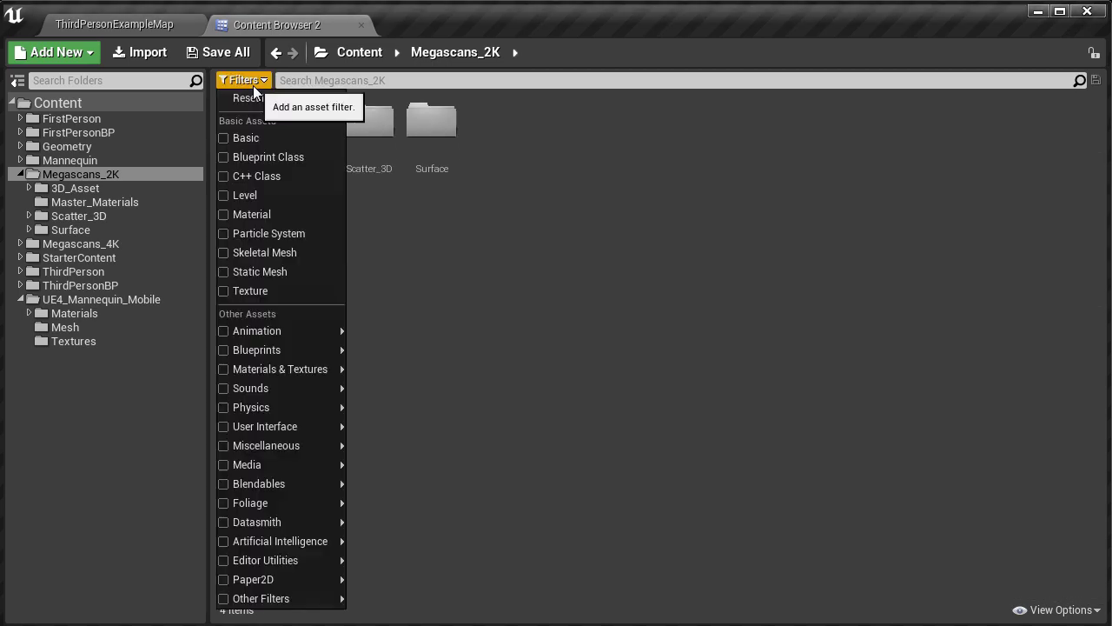
click(243, 214)
click(243, 290)
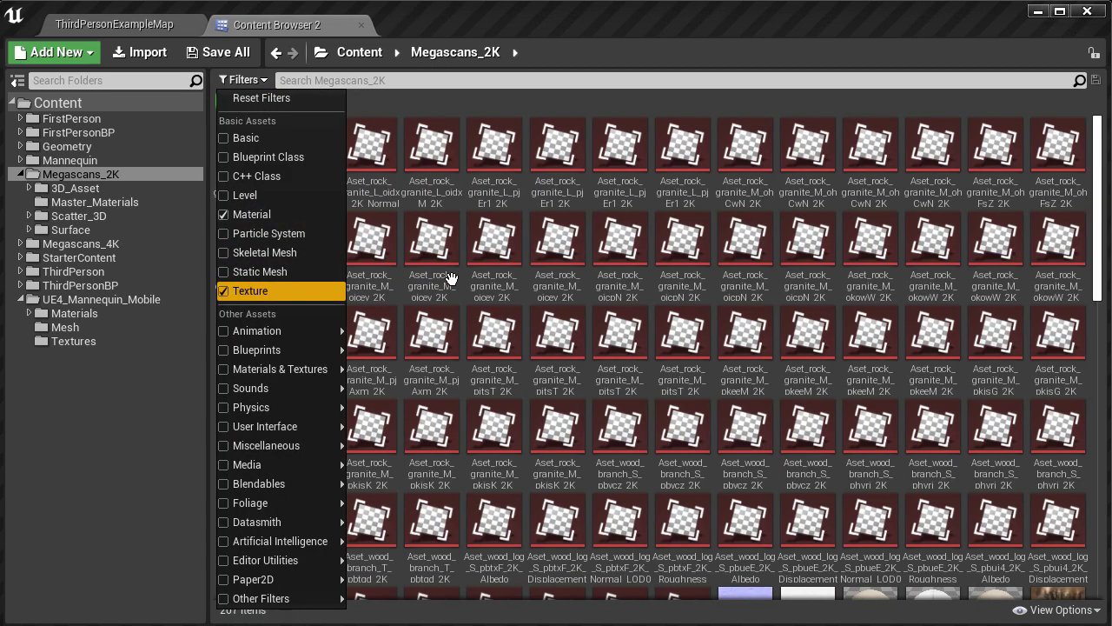
click(487, 291)
Step: Inspect the oilpt_2K_Albedo grass texture and close it
drag(1097, 217, 1107, 412)
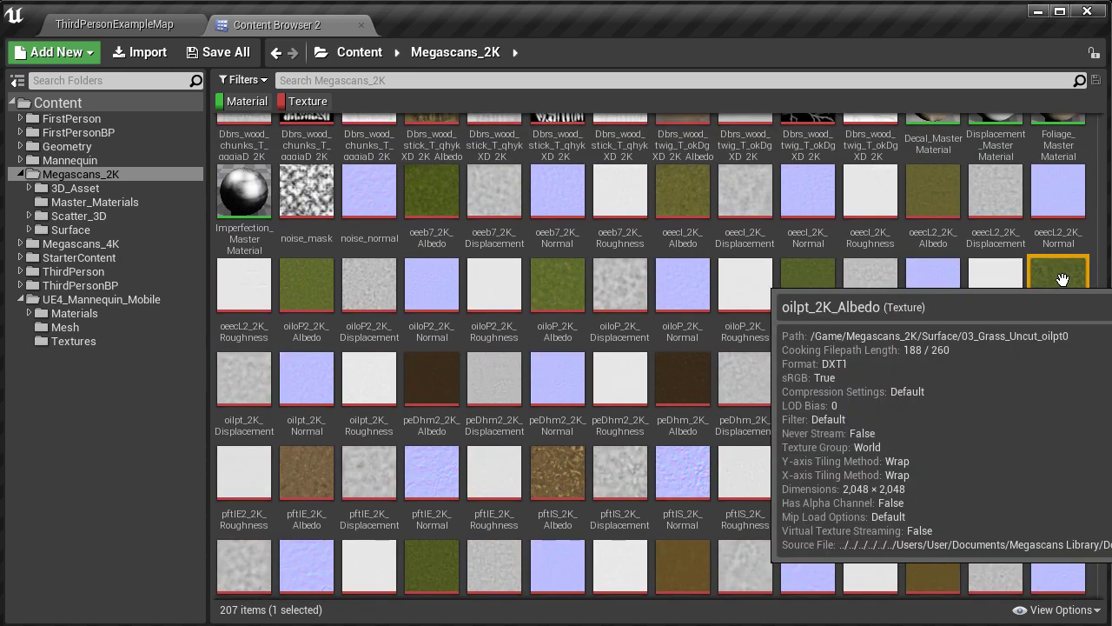
double_click(1061, 281)
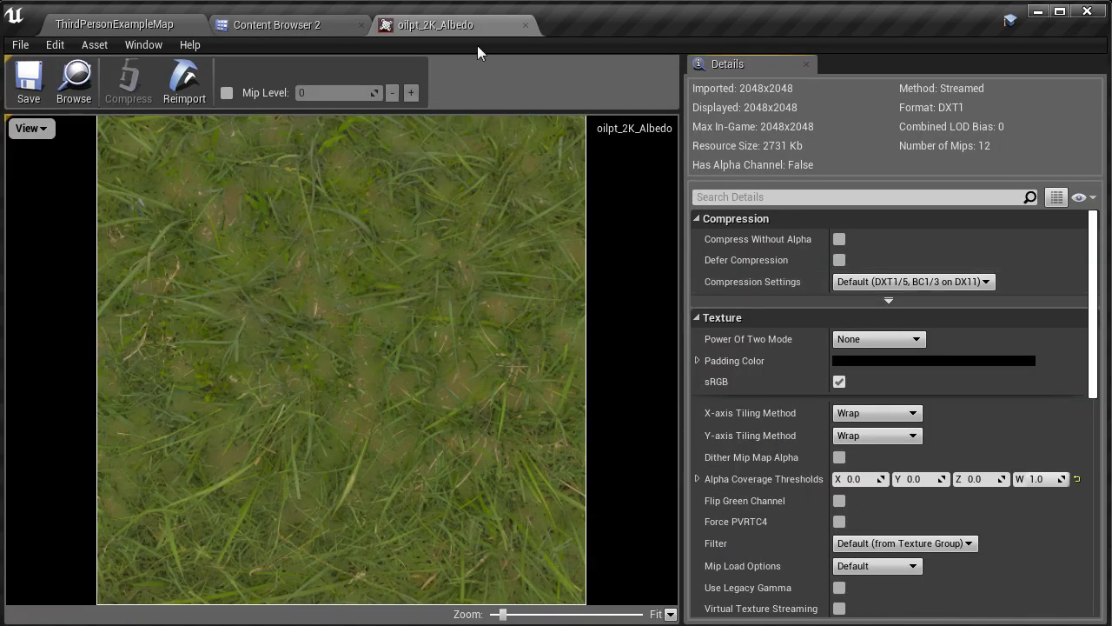
click(527, 27)
scroll(437, 322, up, 5)
scroll(437, 355, up, 3)
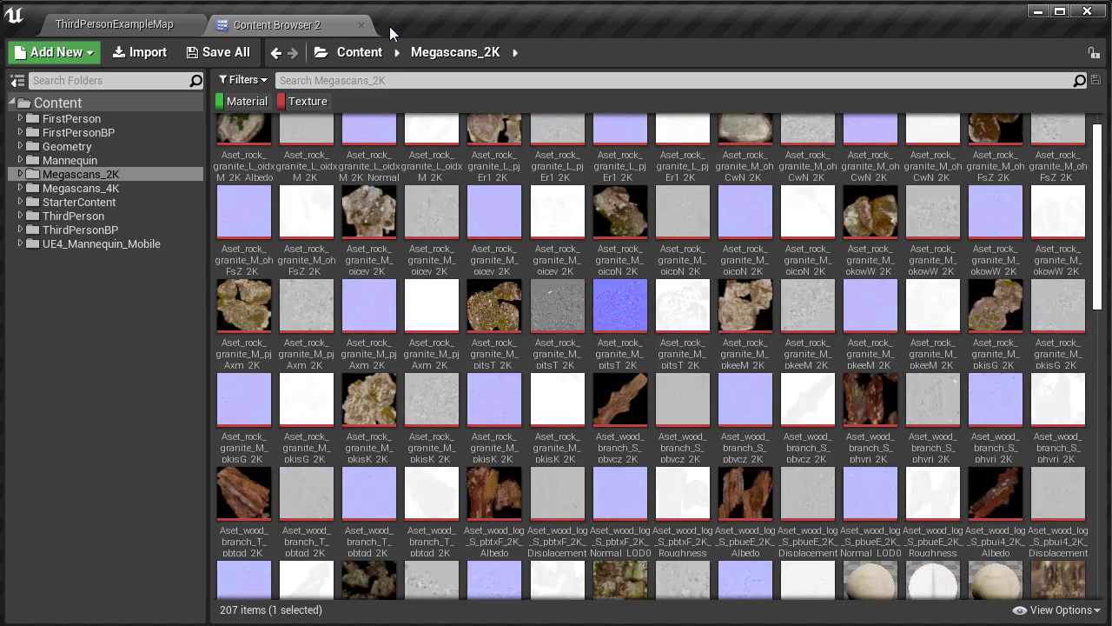
Step: Remove the Material and Texture filters and close Content Browser 2
click(80, 188)
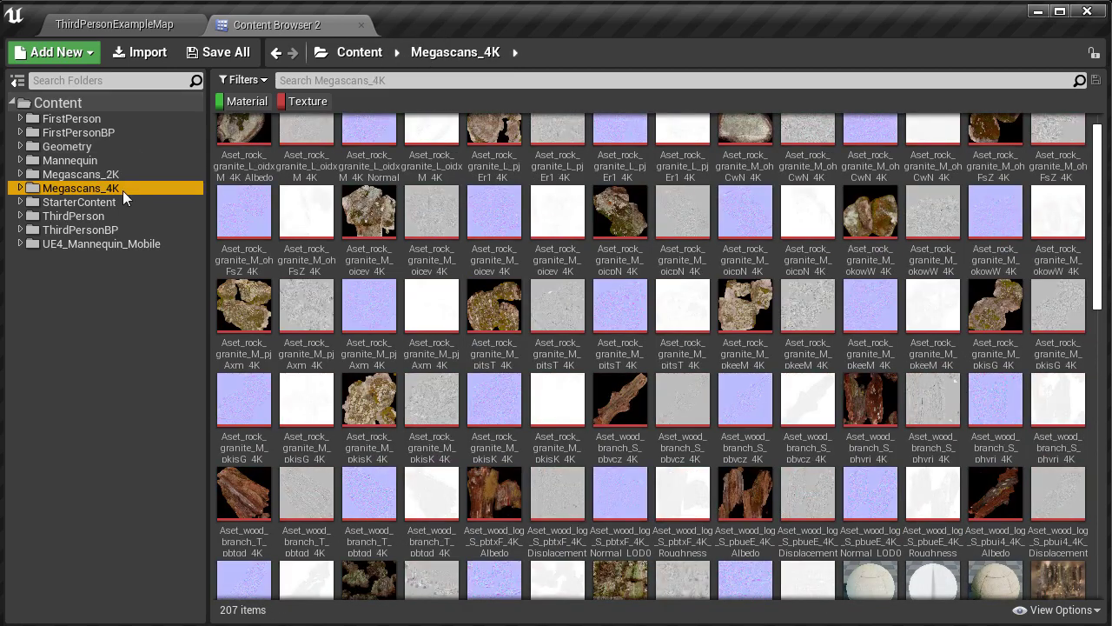
click(80, 174)
right_click(248, 102)
click(304, 123)
right_click(249, 102)
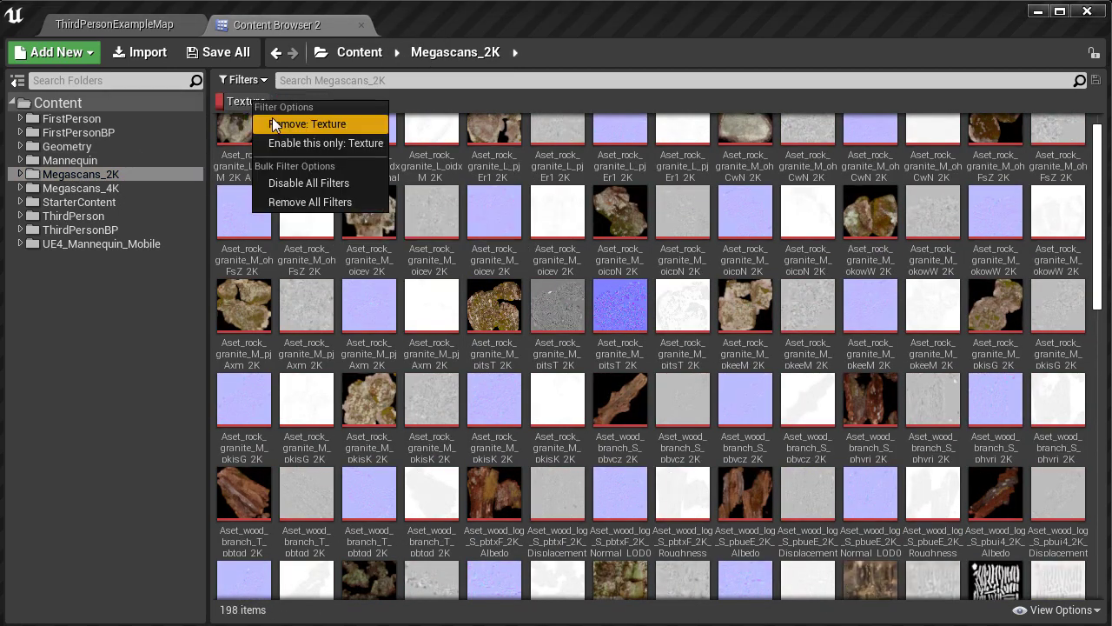
click(304, 124)
click(364, 24)
Step: Filter the main content browser to Level assets and locate Overview_Forest in Megascans_4K
click(70, 550)
click(20, 574)
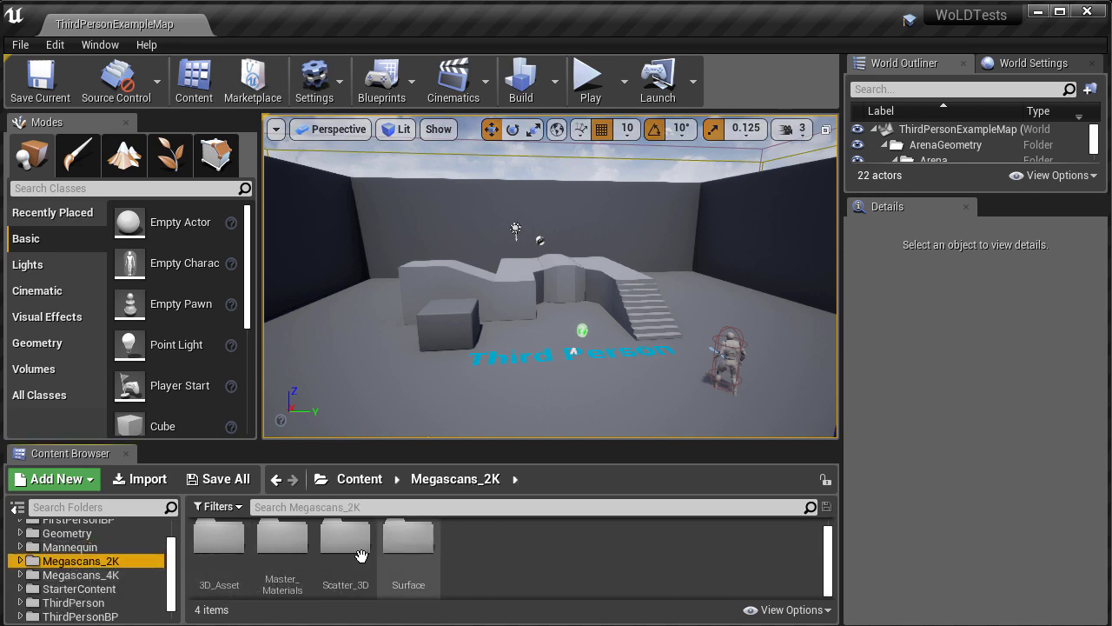
click(217, 507)
click(221, 87)
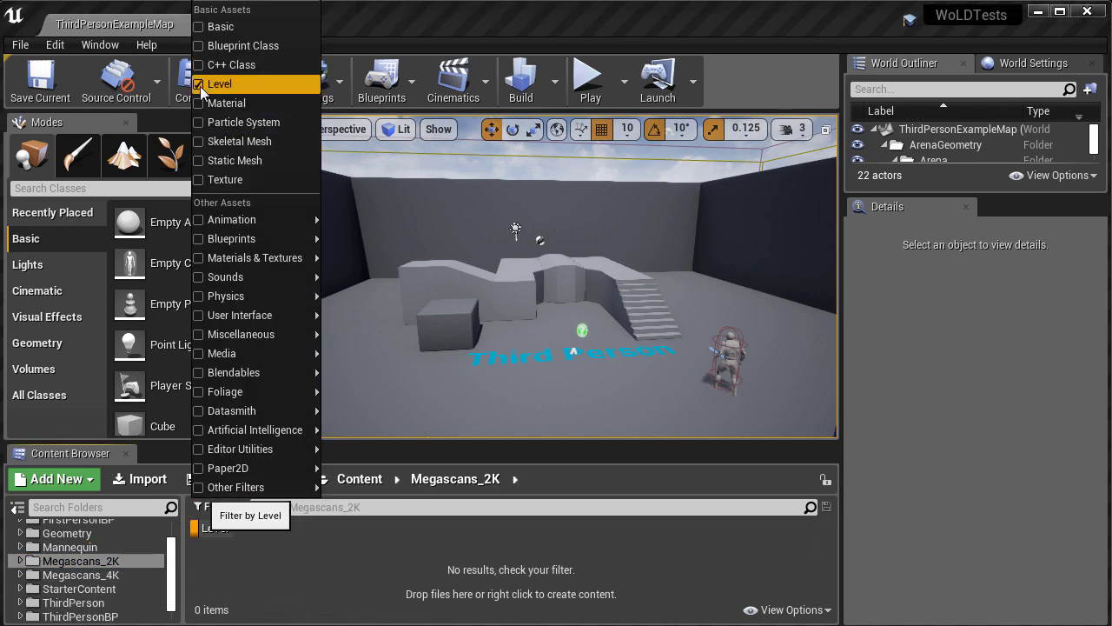
click(215, 507)
click(130, 575)
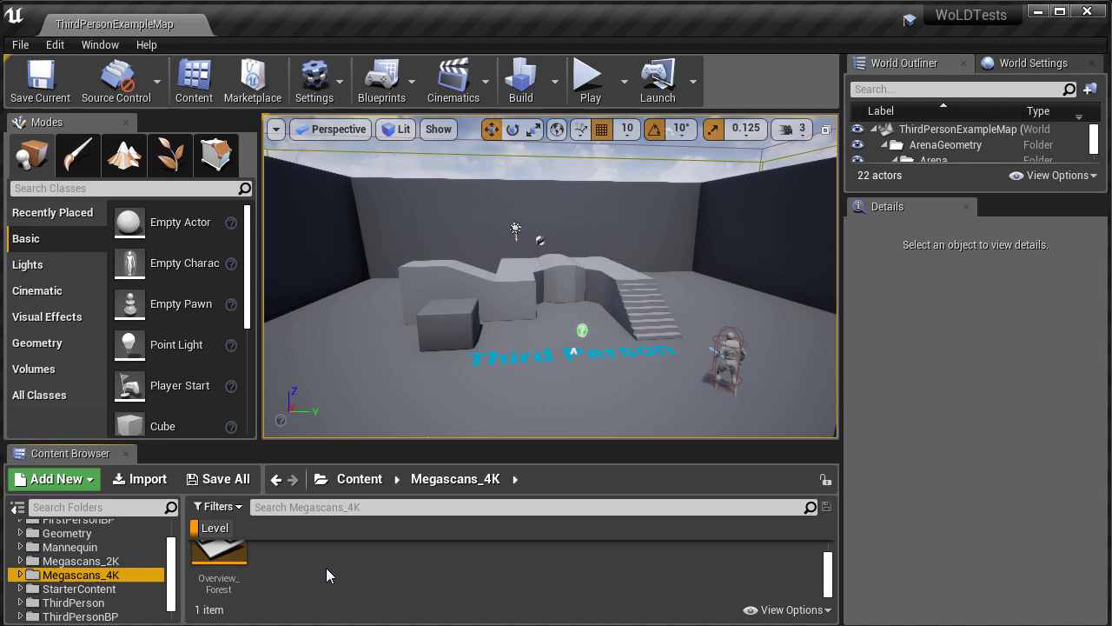
Step: Open the Overview_Forest level full-screen and fly over its material spheres, rocks and twigs
double_click(227, 556)
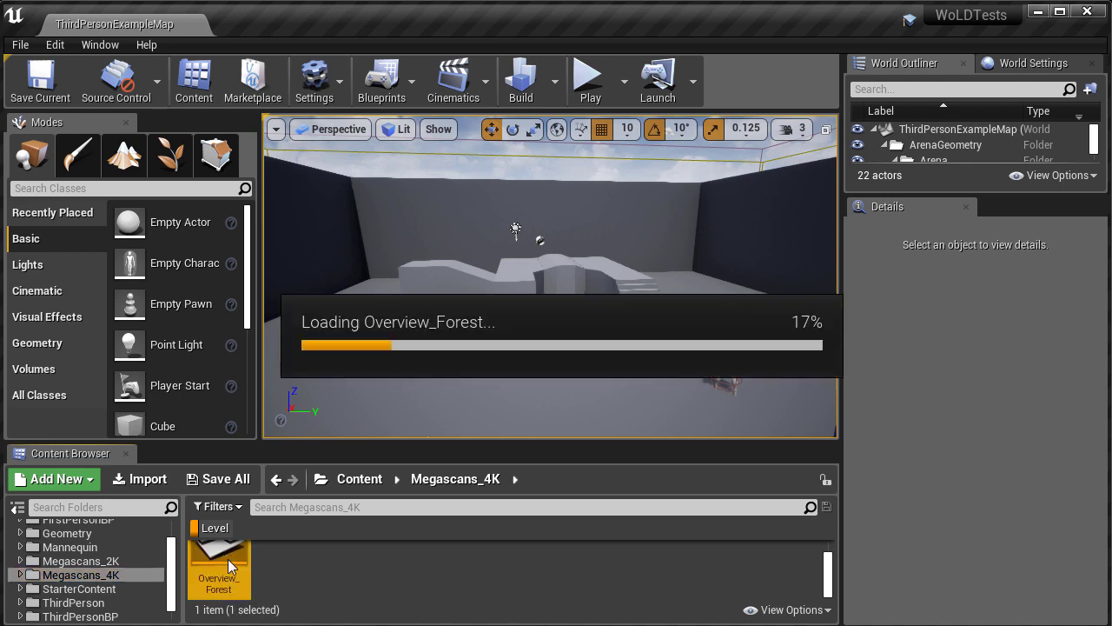
key(F11)
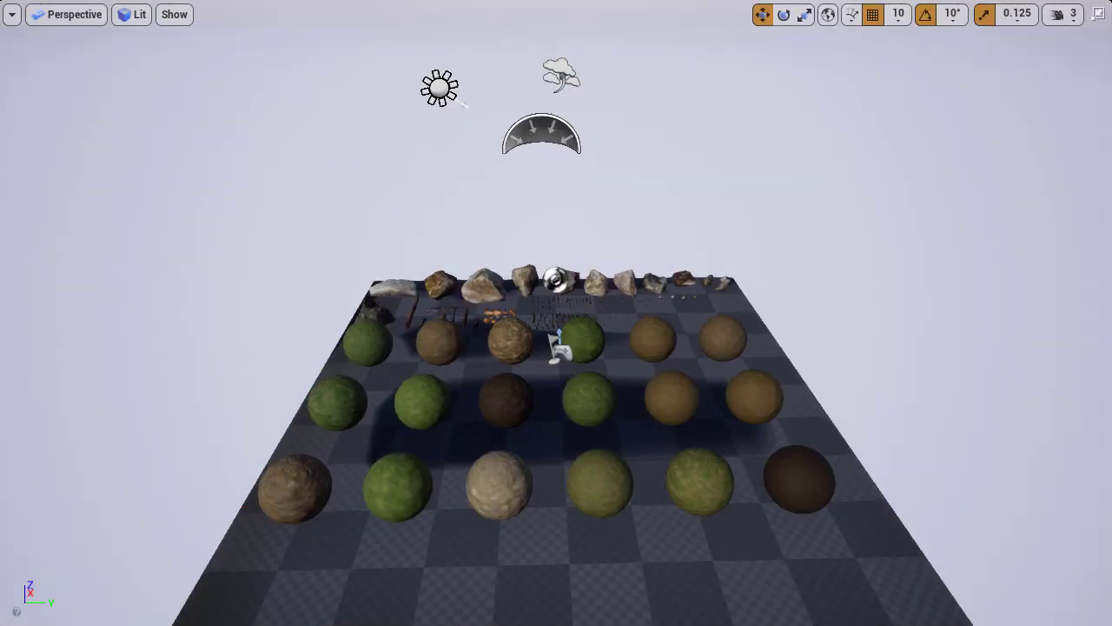
scroll(556, 313, up, 3)
scroll(556, 312, up, 3)
scroll(556, 313, up, 3)
scroll(556, 313, up, 3)
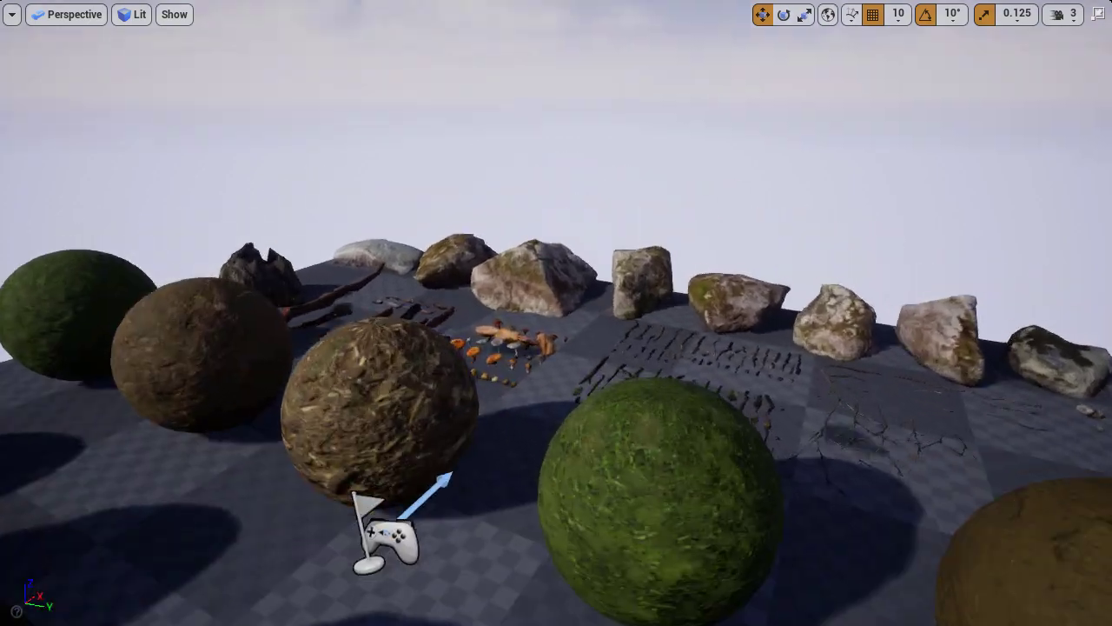
scroll(556, 313, up, 3)
scroll(556, 313, up, 3)
scroll(556, 313, up, 3)
mouse_move(556, 313)
right_down()
mouse_move(522, 365)
mouse_move(539, 417)
mouse_move(470, 417)
mouse_move(539, 296)
mouse_move(504, 286)
mouse_move(539, 313)
mouse_move(522, 313)
mouse_move(556, 304)
right_up()
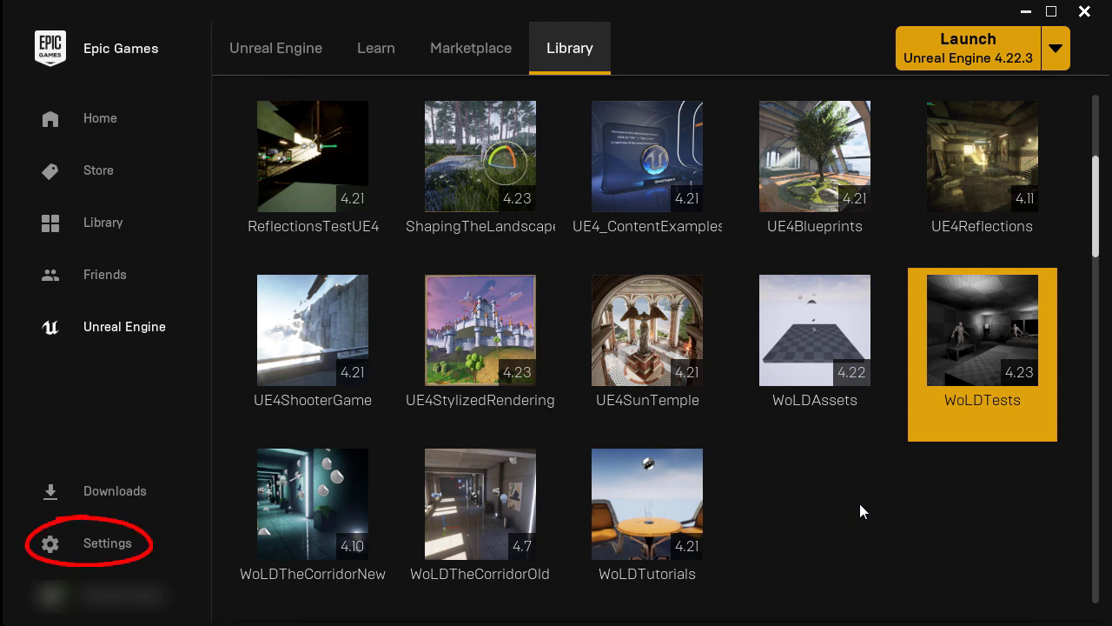
Step: Find the Edit Vault Cache Location setting in launcher Settings and select its folder path
click(99, 544)
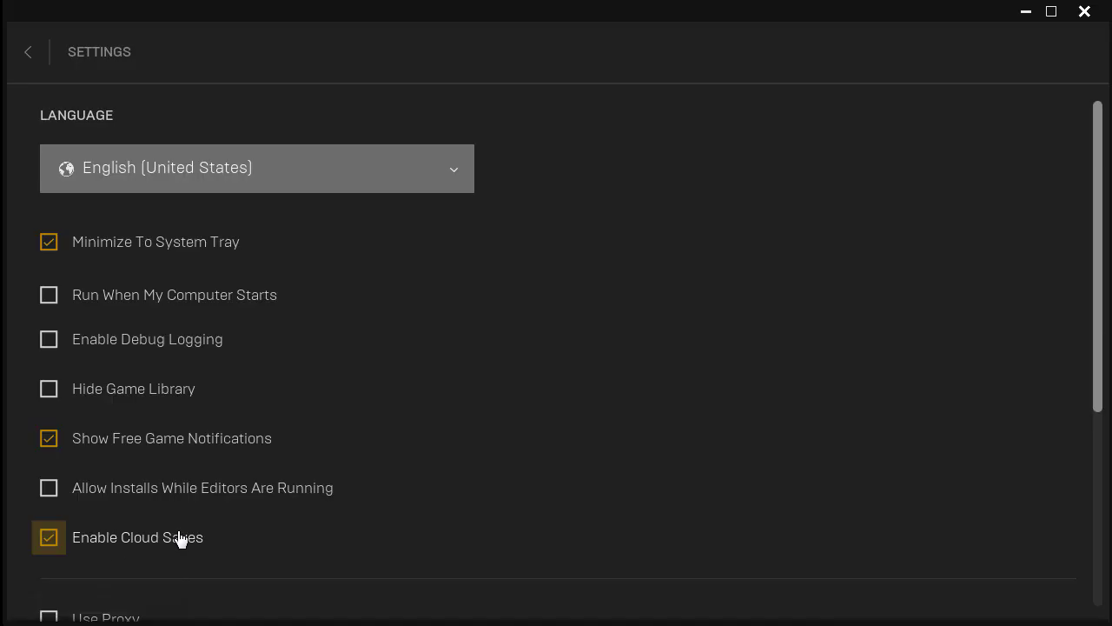
scroll(181, 537, down, 3)
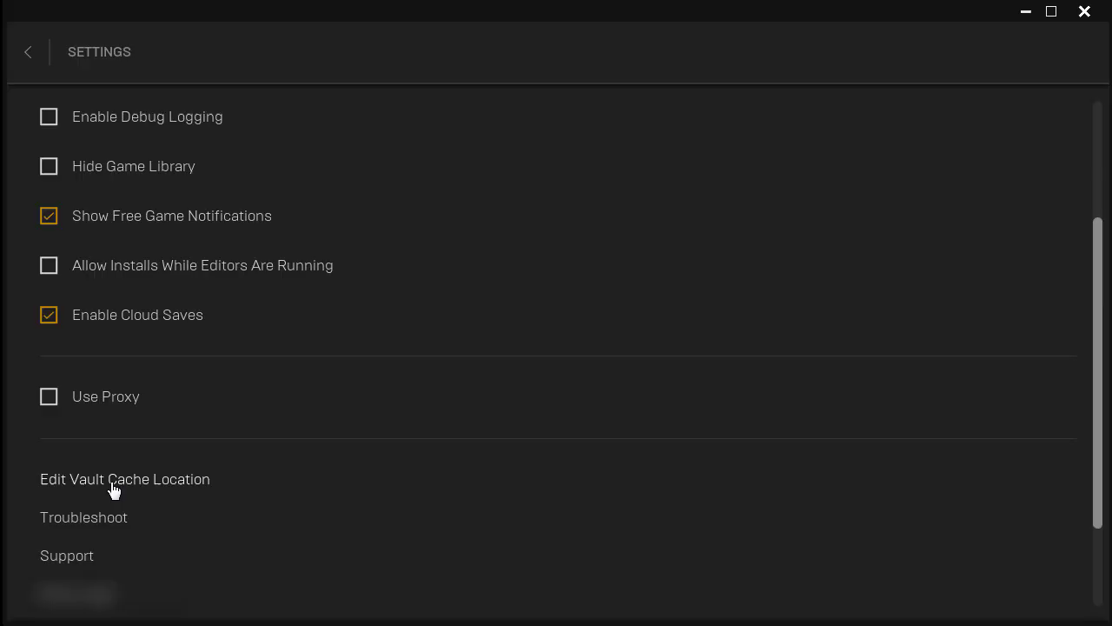
click(113, 482)
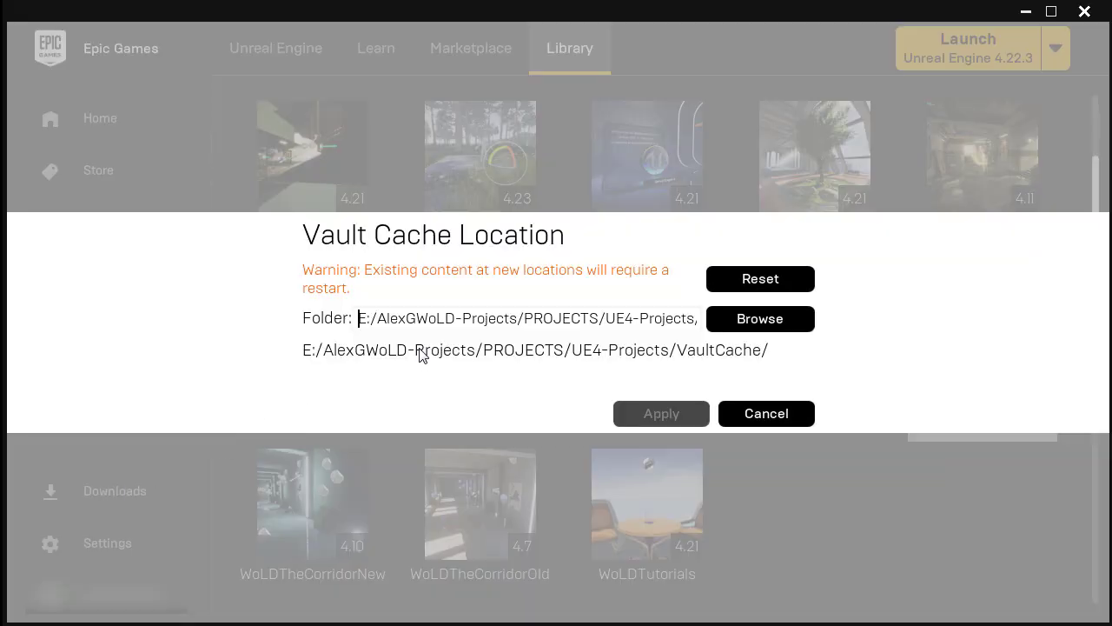
drag(418, 318, 665, 324)
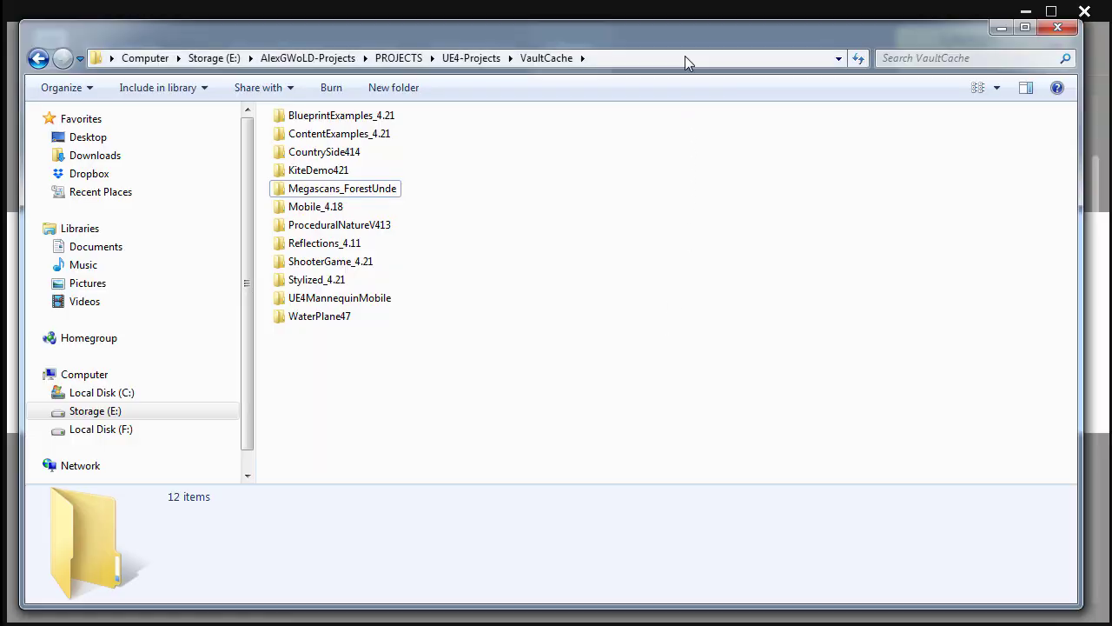
Step: Navigate into Megascans_ForestUnde, then its data and Content folders
click(685, 56)
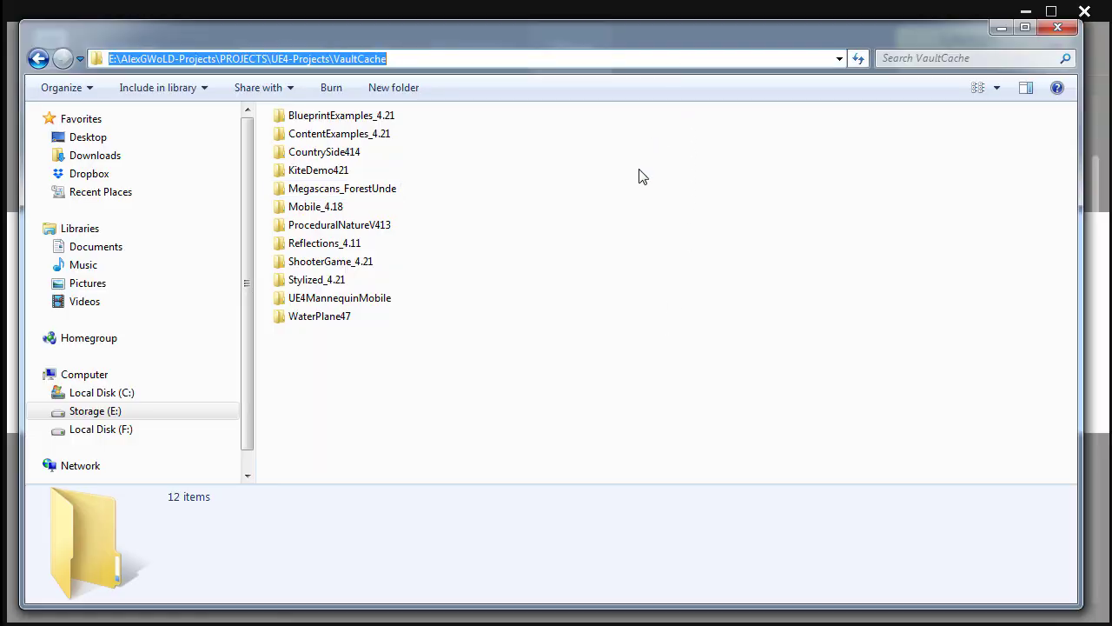
click(387, 191)
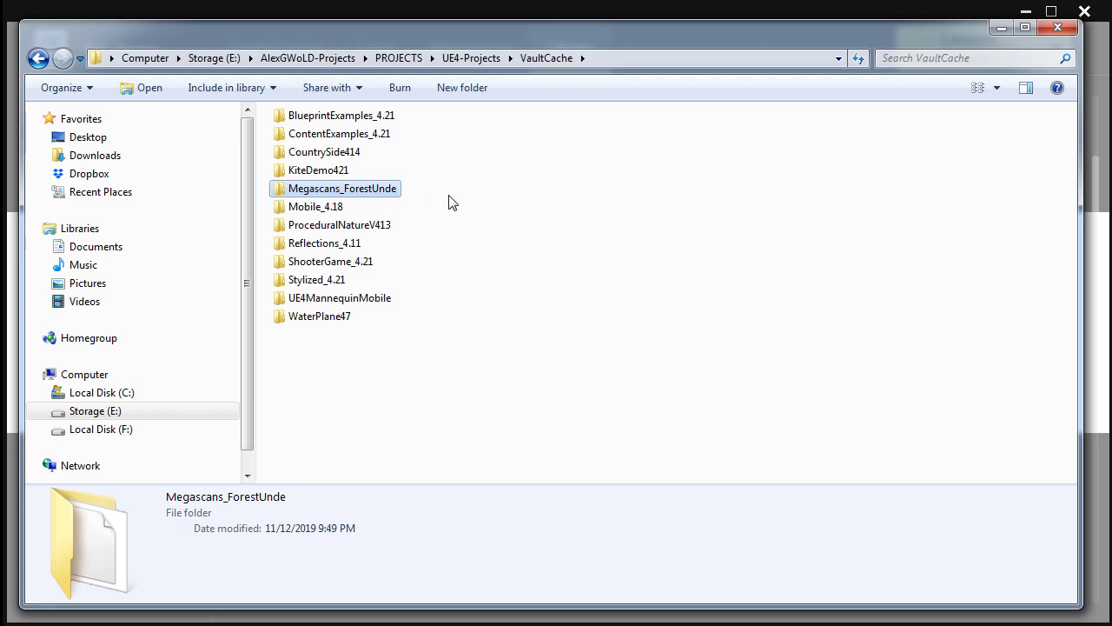
double_click(388, 192)
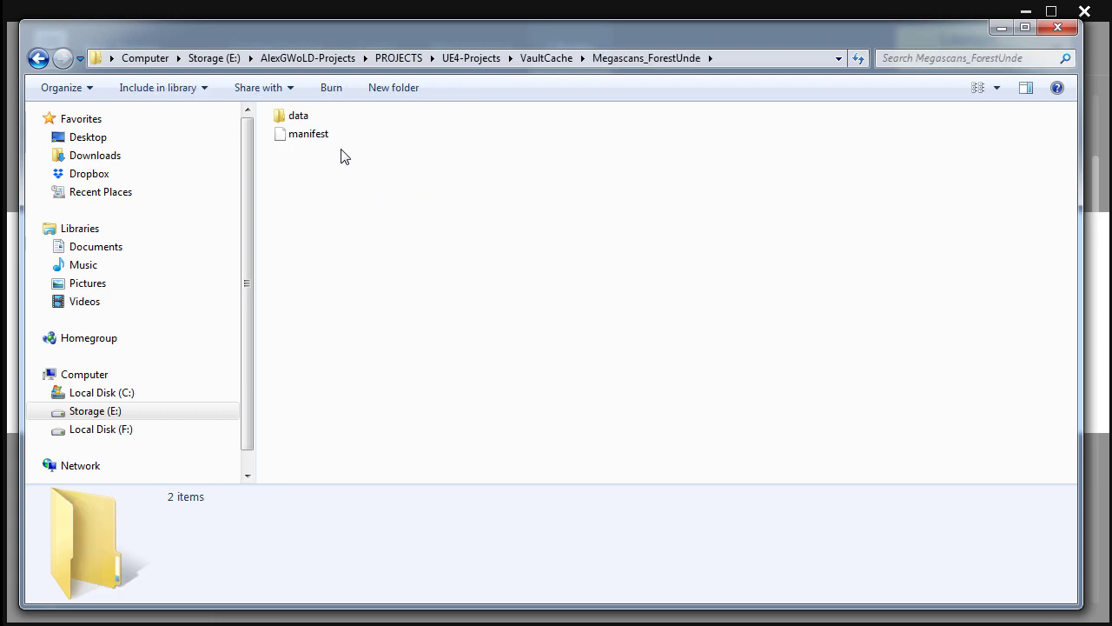
double_click(303, 116)
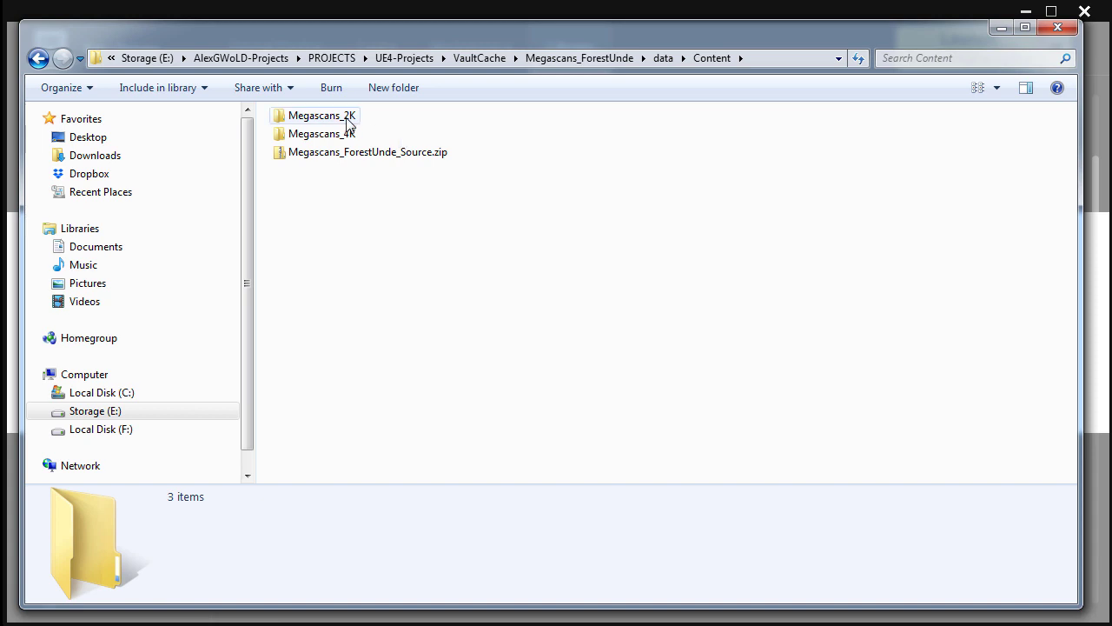
Step: Open Megascans_ForestUnde_Source.zip and show its asset folders as a compact list
double_click(392, 155)
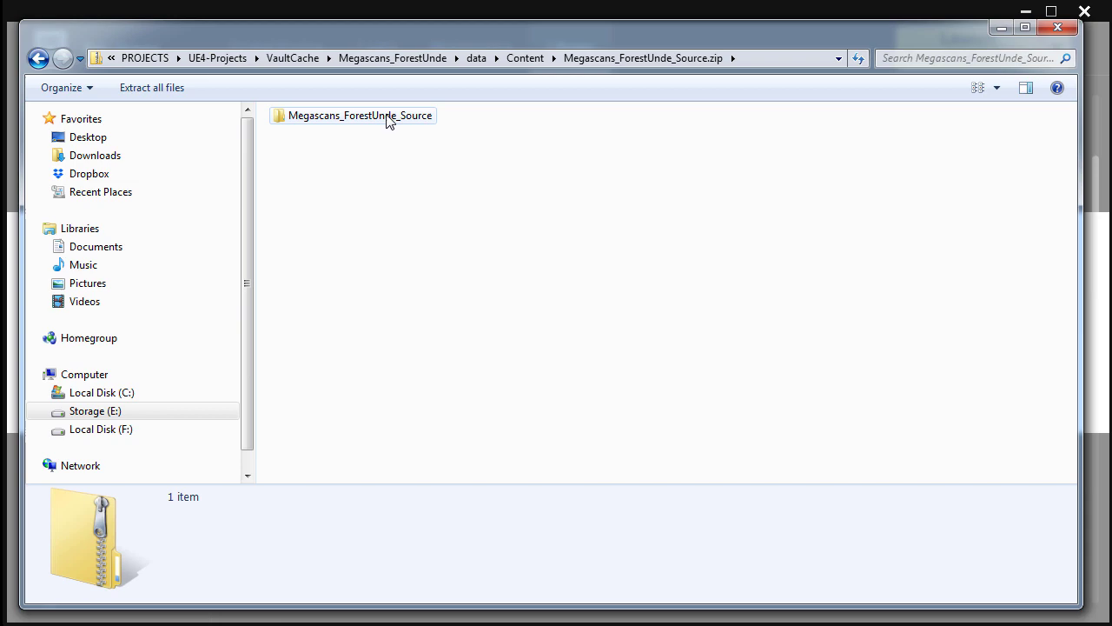
double_click(388, 122)
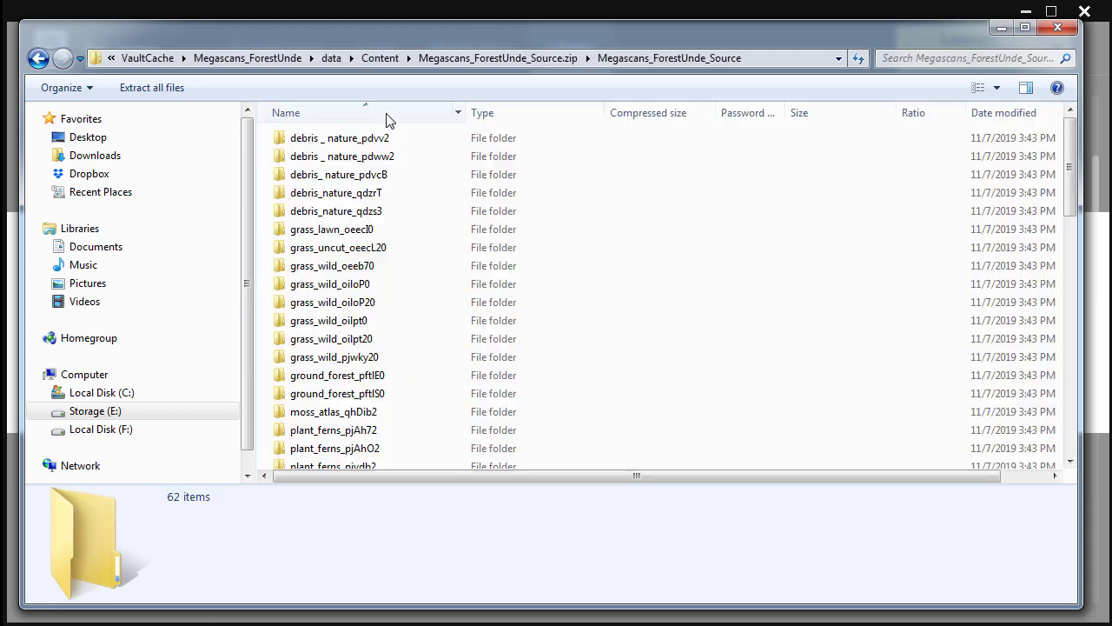
click(1001, 90)
click(1049, 66)
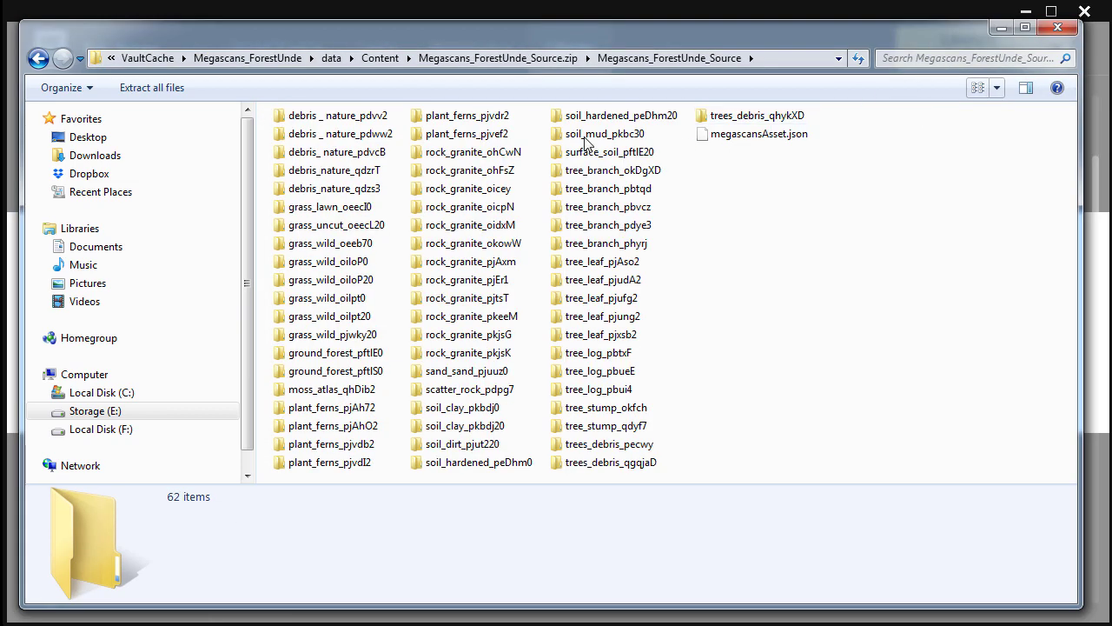
Step: Browse the debris _ nature_pdvv2 files as a list and inspect the mushroom LOD0 FBX
double_click(373, 117)
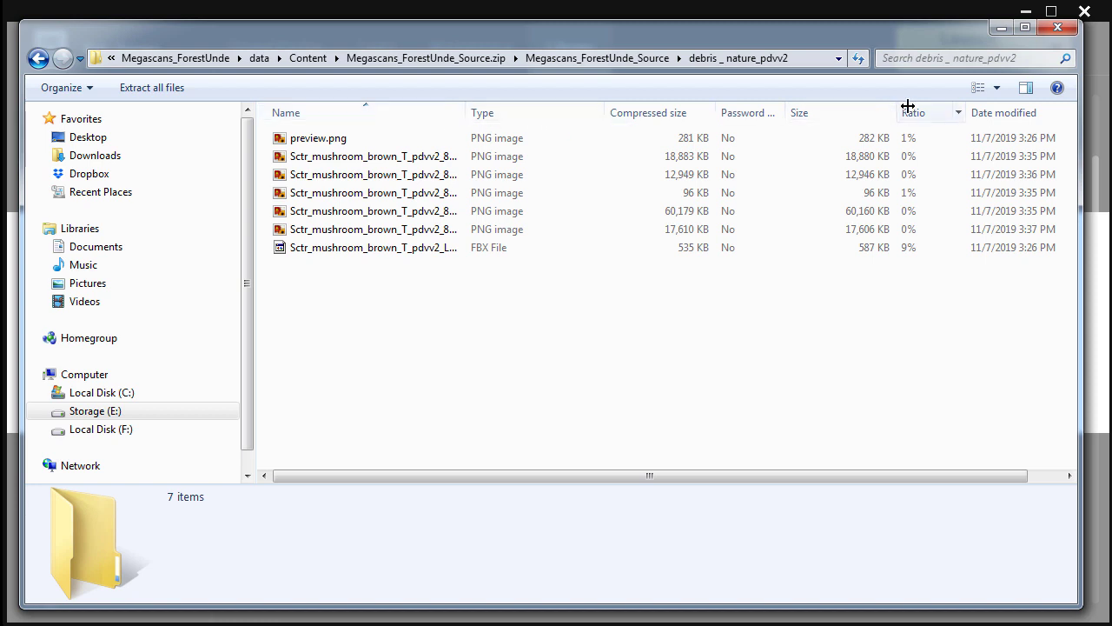
click(1000, 87)
click(1050, 66)
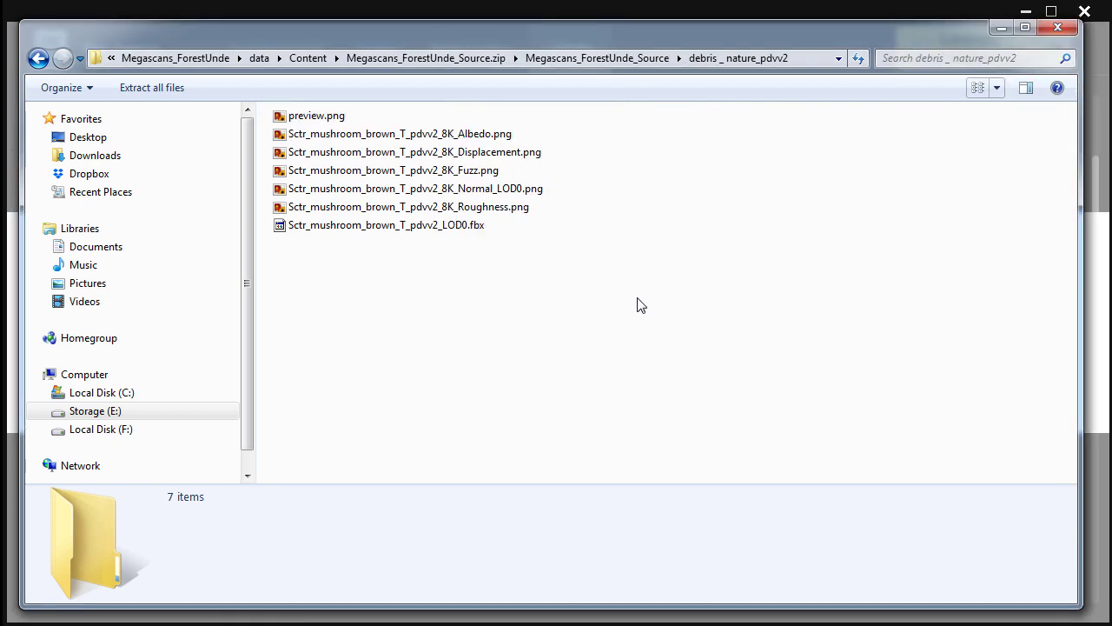
click(467, 230)
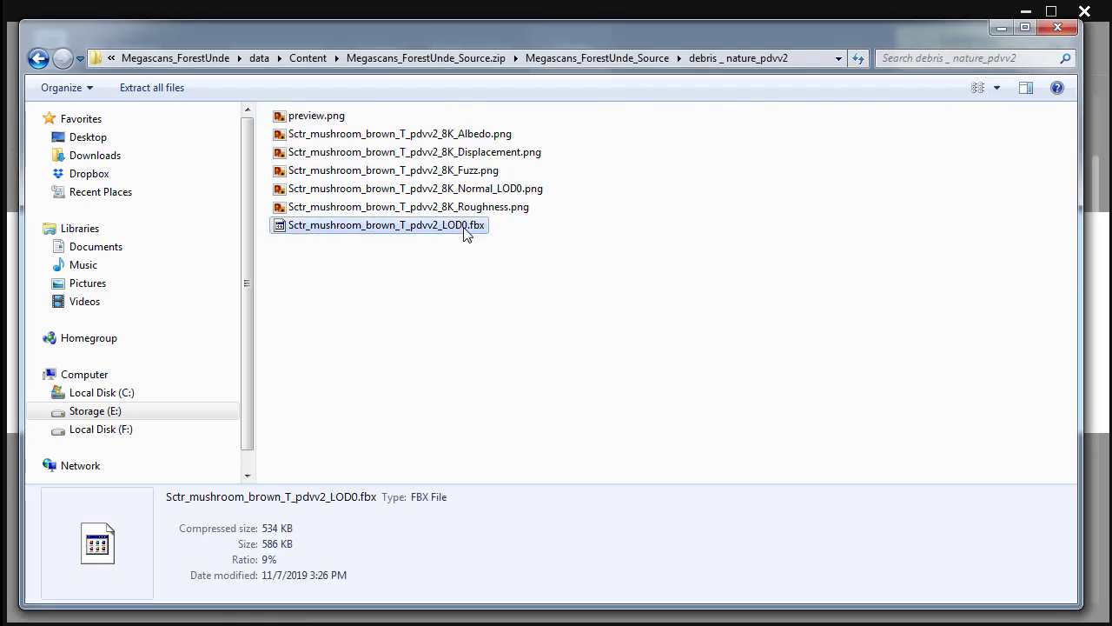
click(573, 221)
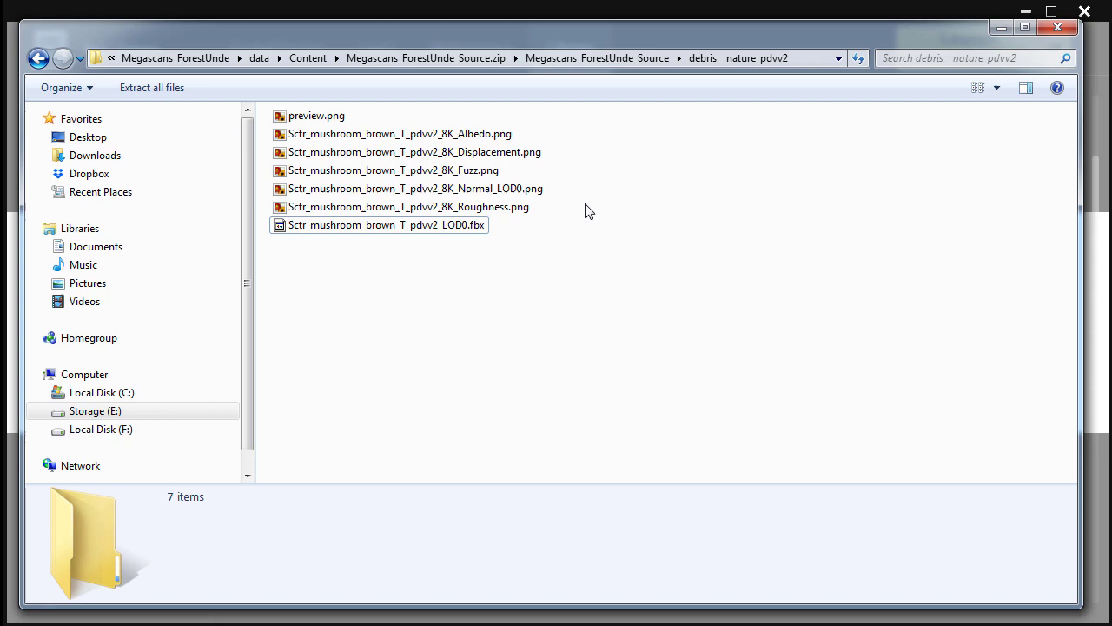
click(631, 58)
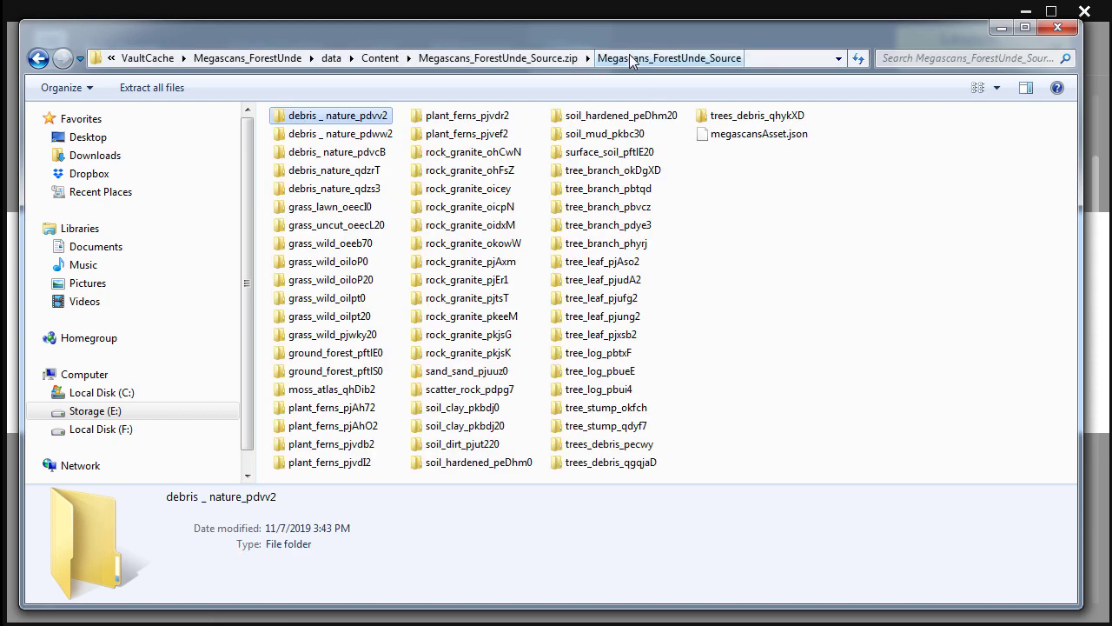
Step: Browse the tree_branch_phyrj files as a list, then return to the asset folder list
double_click(608, 245)
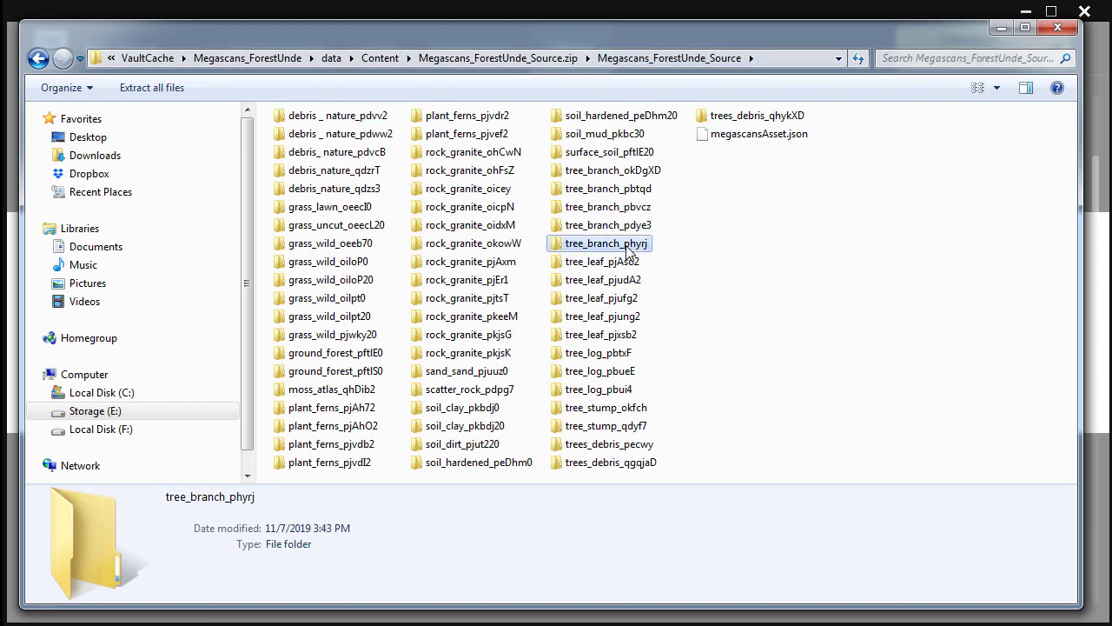
click(996, 87)
click(1058, 71)
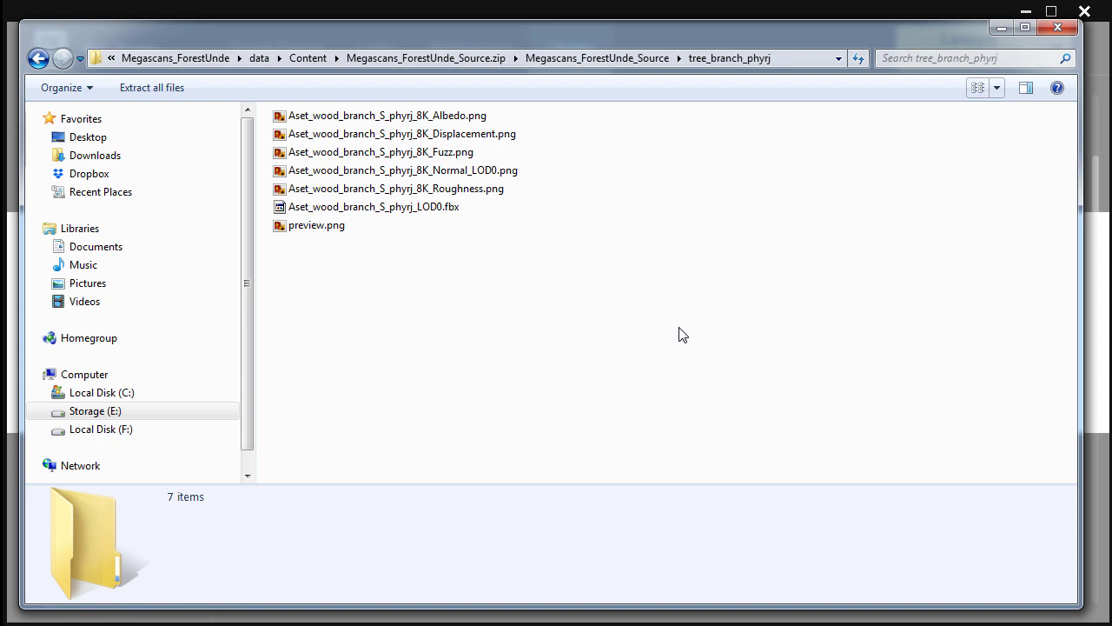
key(BackSpace)
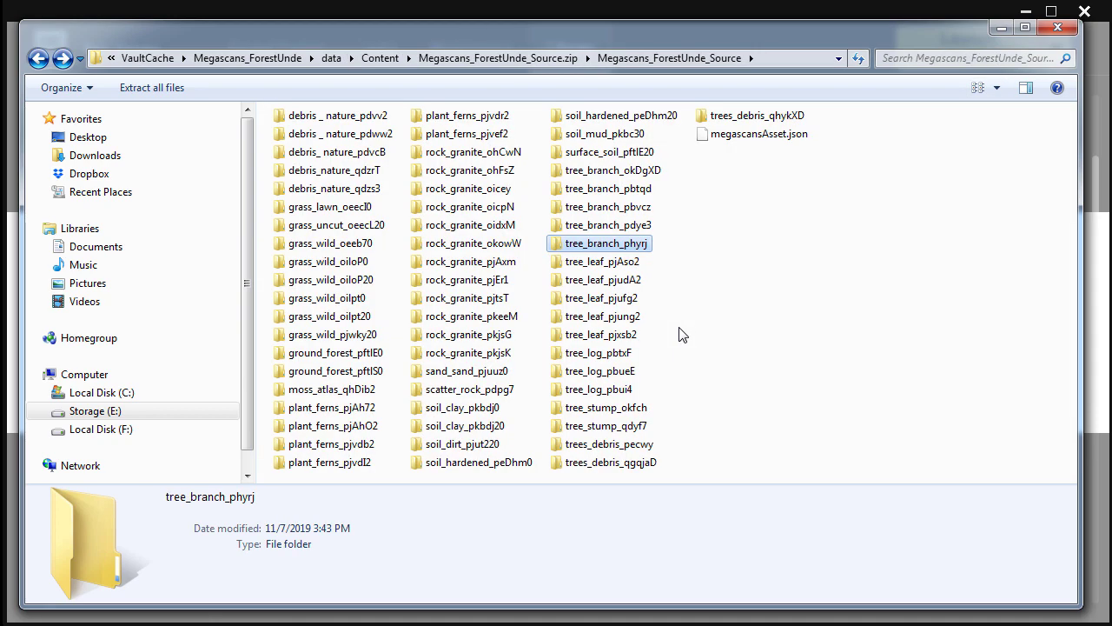
click(832, 340)
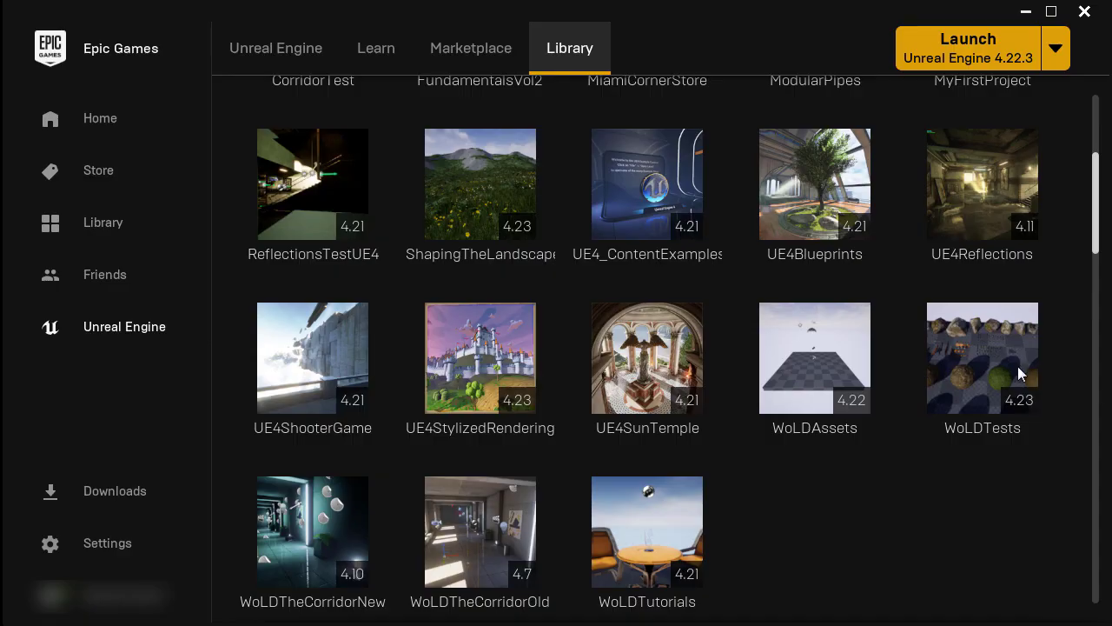
Step: Show the WoLDTests project on disk and inspect the 5.17 GB source zip in Content
right_click(953, 333)
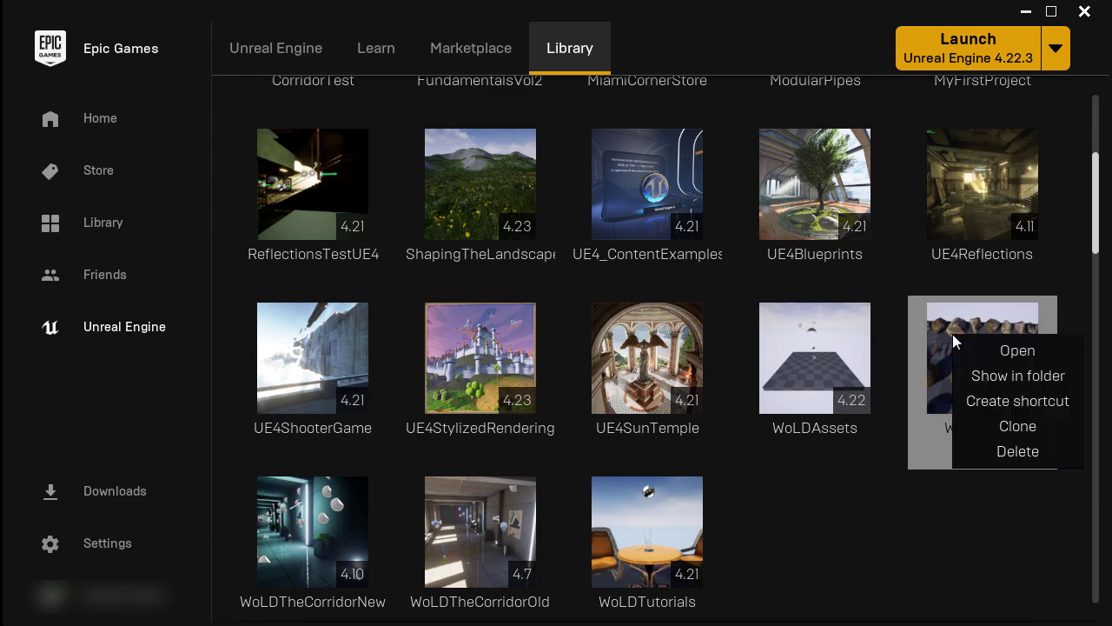
click(991, 374)
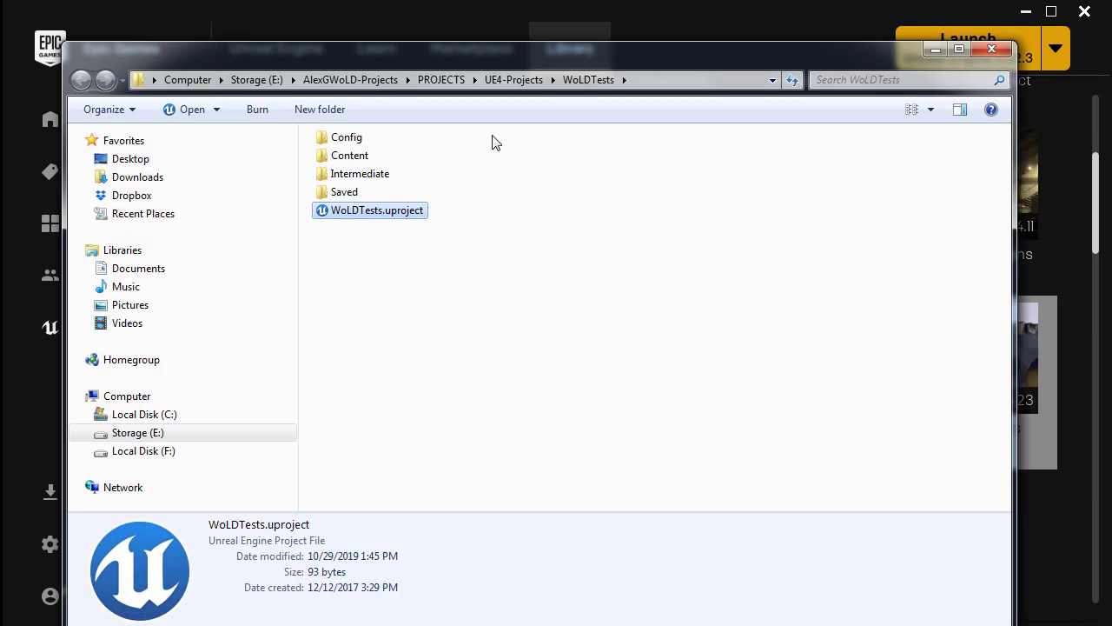
drag(435, 50, 406, 39)
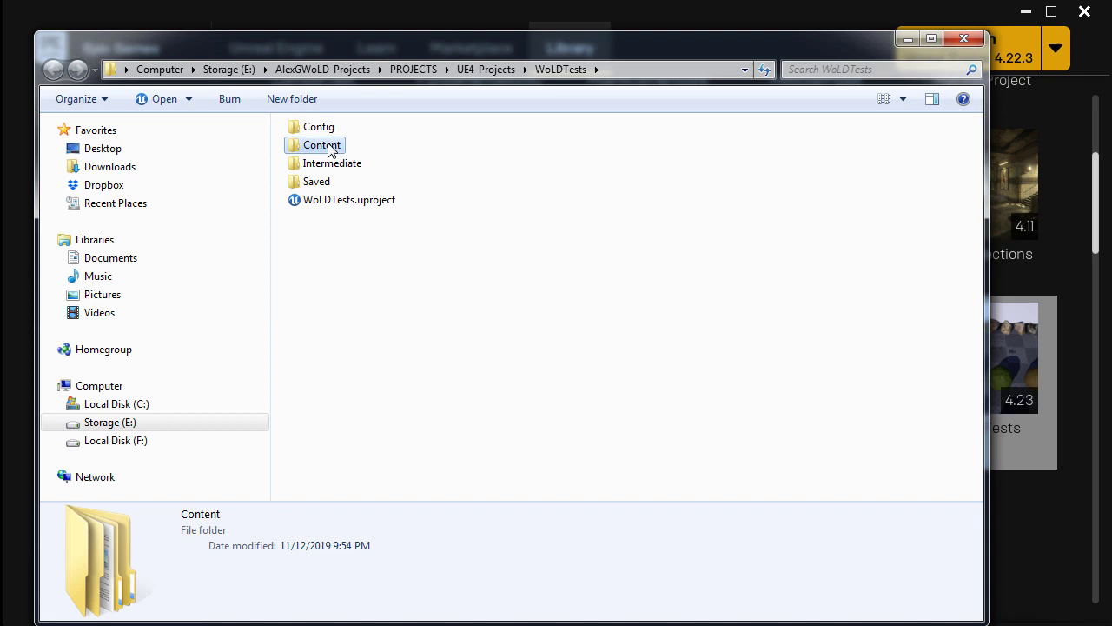
double_click(330, 150)
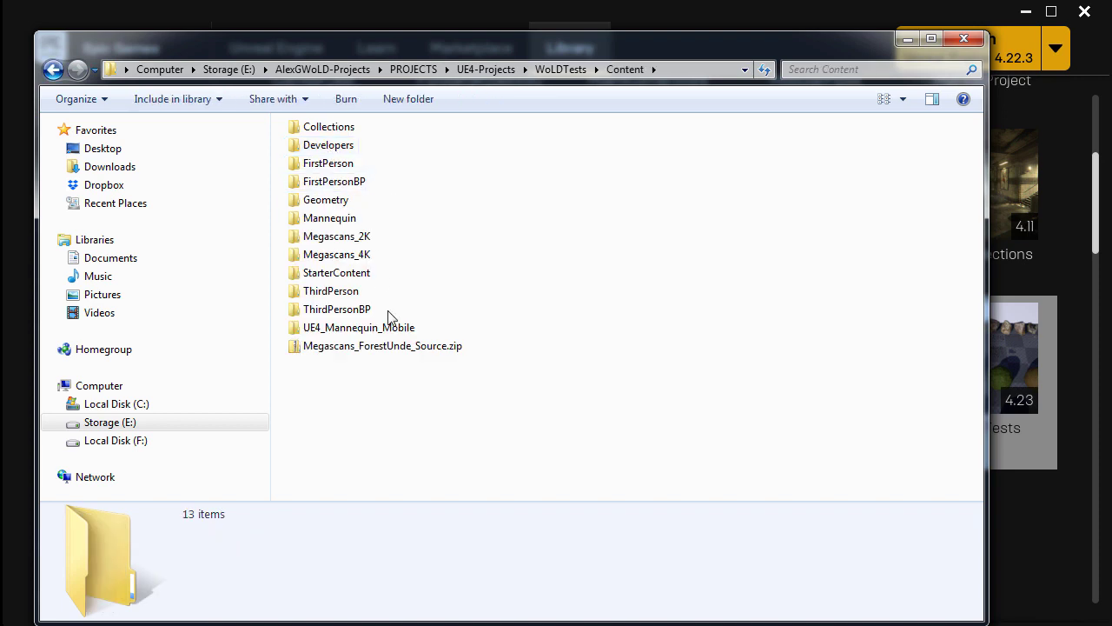
click(396, 346)
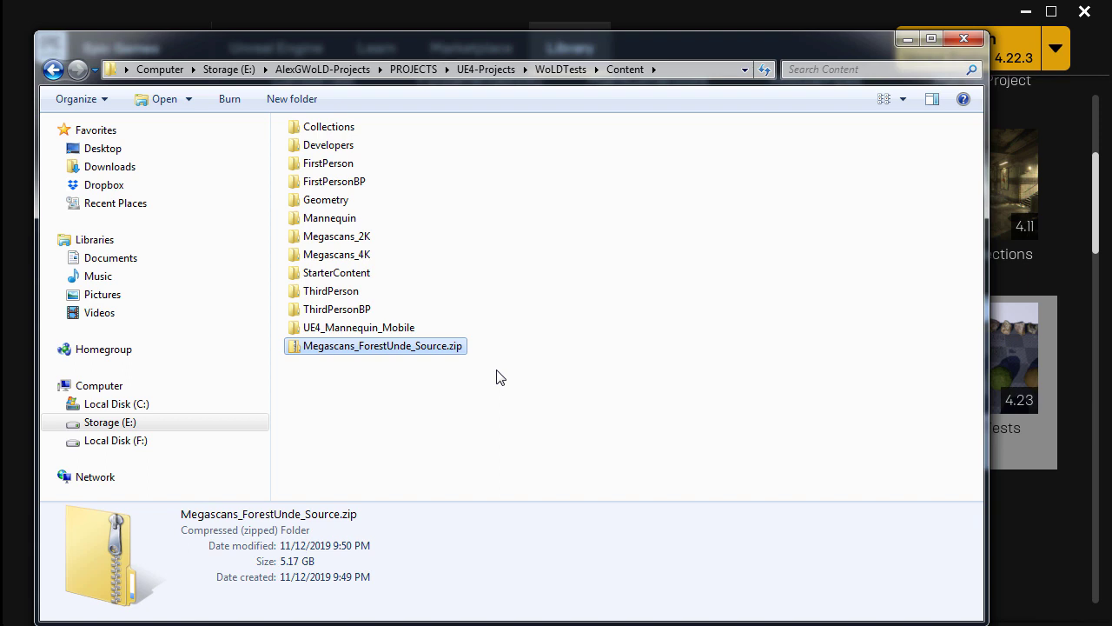
Step: Search the Vault for 'mega' to list only the Megascans packs
text(mega)
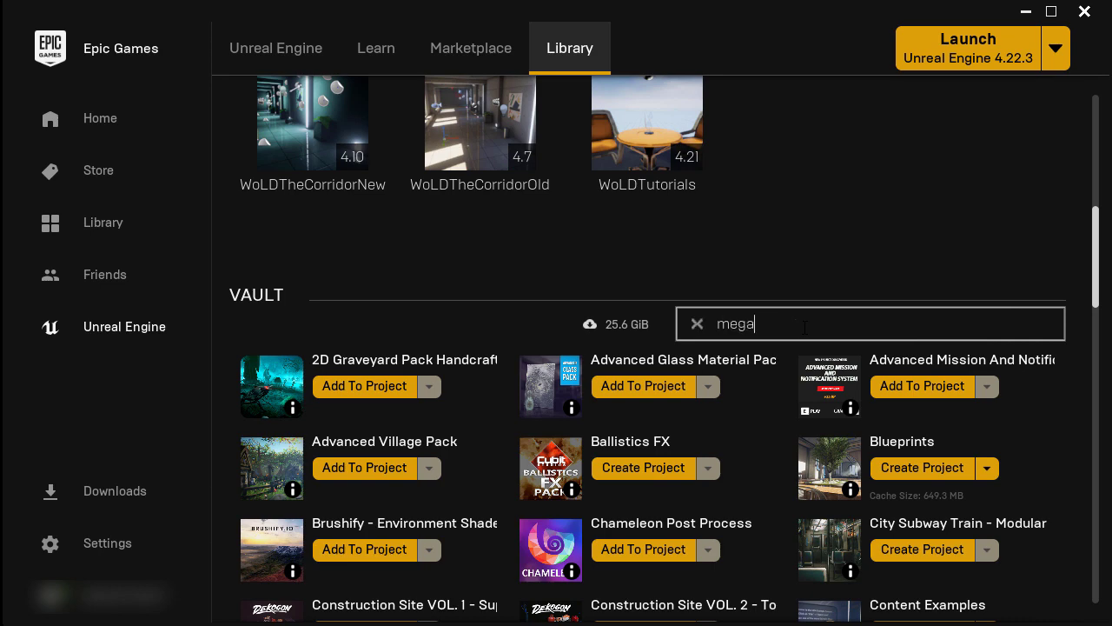
scroll(973, 463, down, 2)
scroll(972, 463, down, 1)
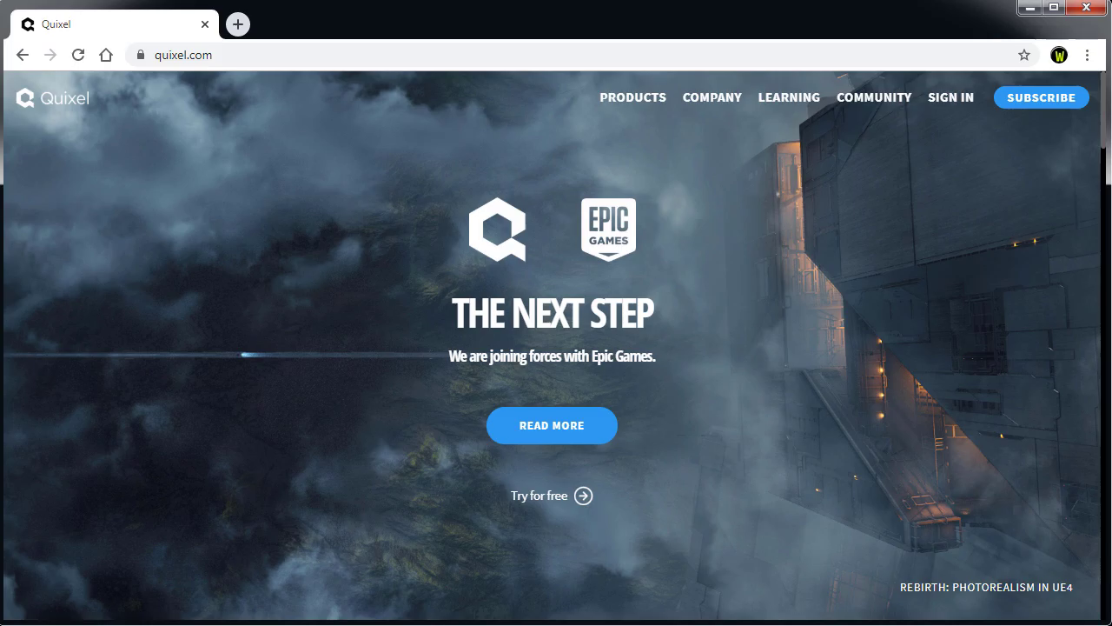
Step: Sign in to Quixel with the Epic Games account and allow access
click(968, 104)
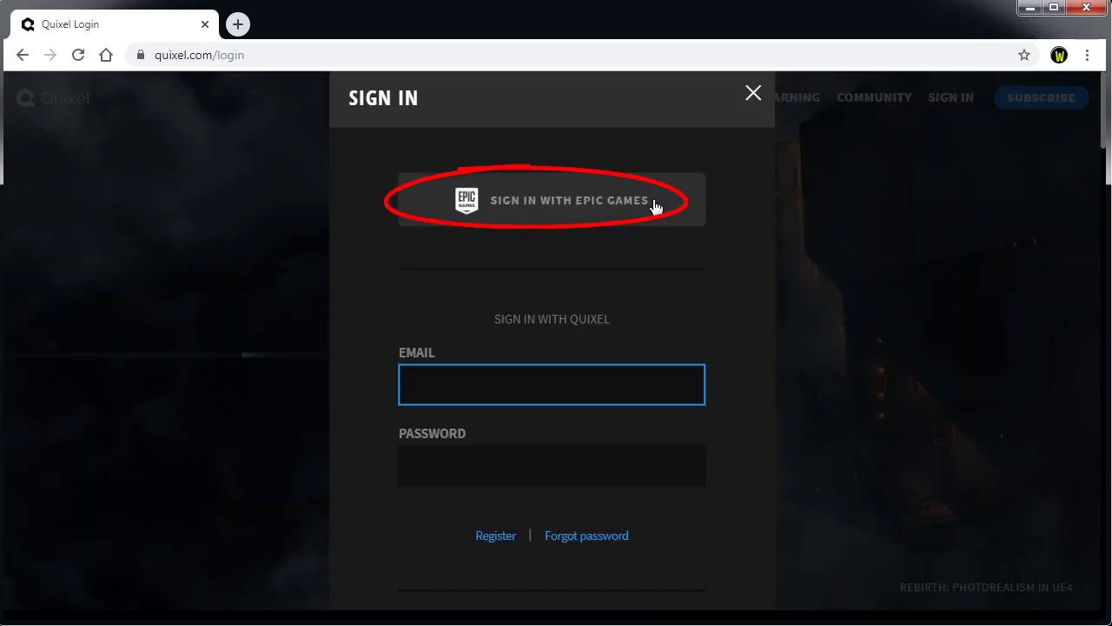
click(539, 216)
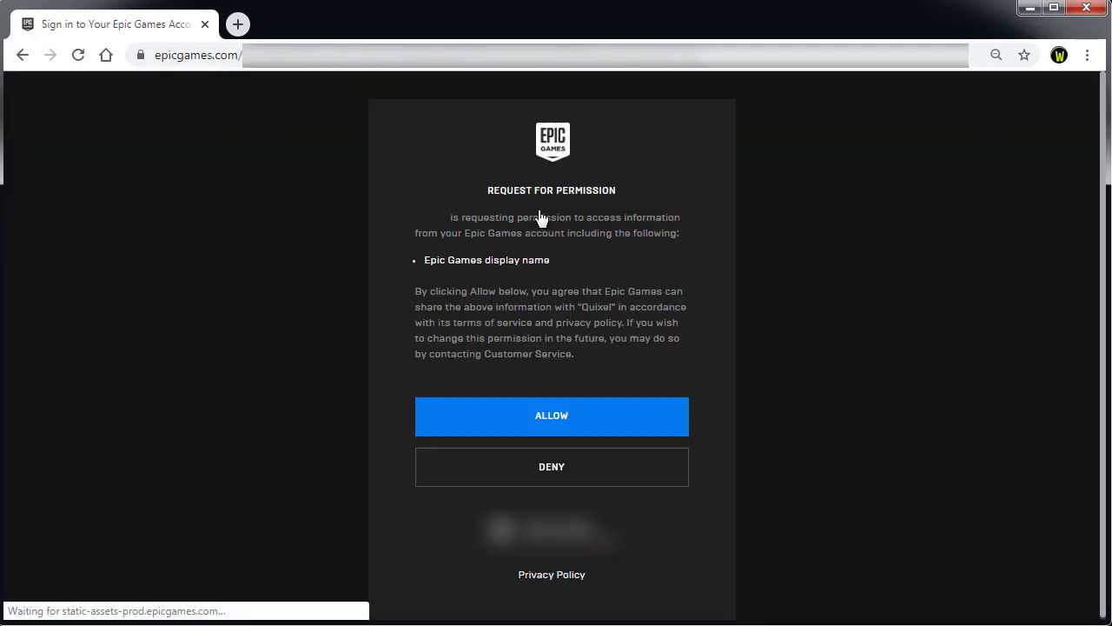
click(569, 422)
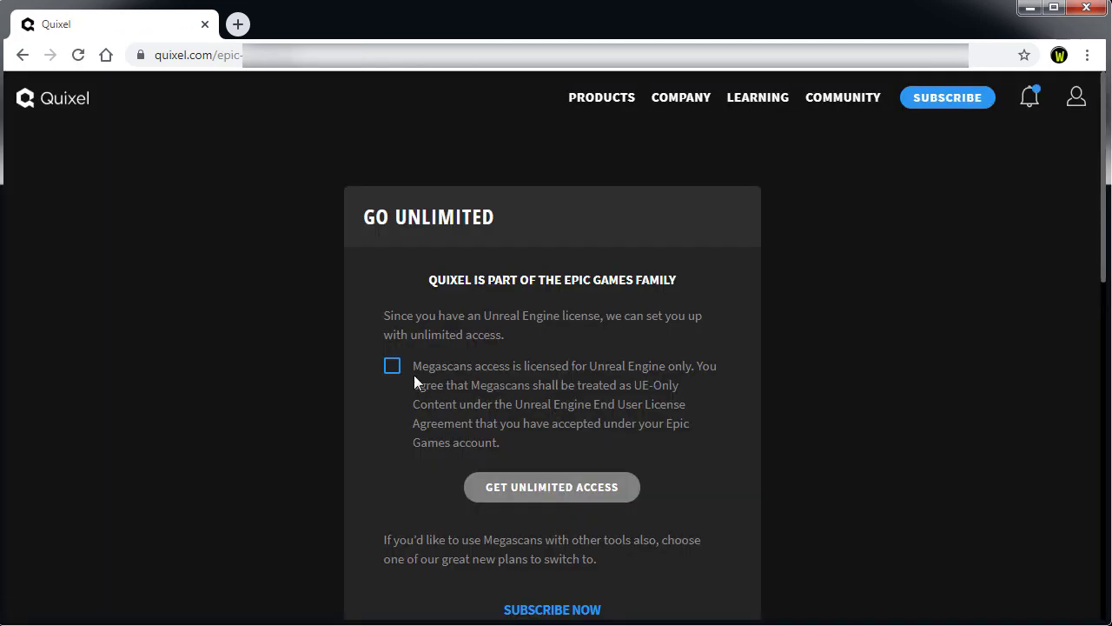
Step: Accept the Unreal-only license, claim unlimited Megascans access, and browse the library
click(483, 384)
scroll(523, 384, down, 3)
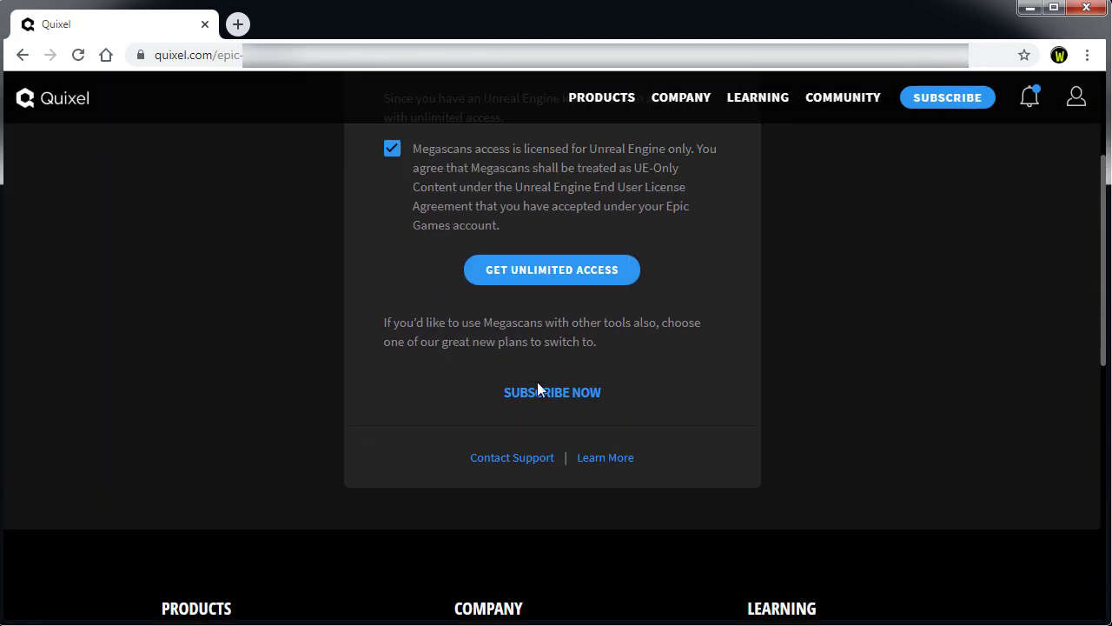
scroll(537, 387, up, 2)
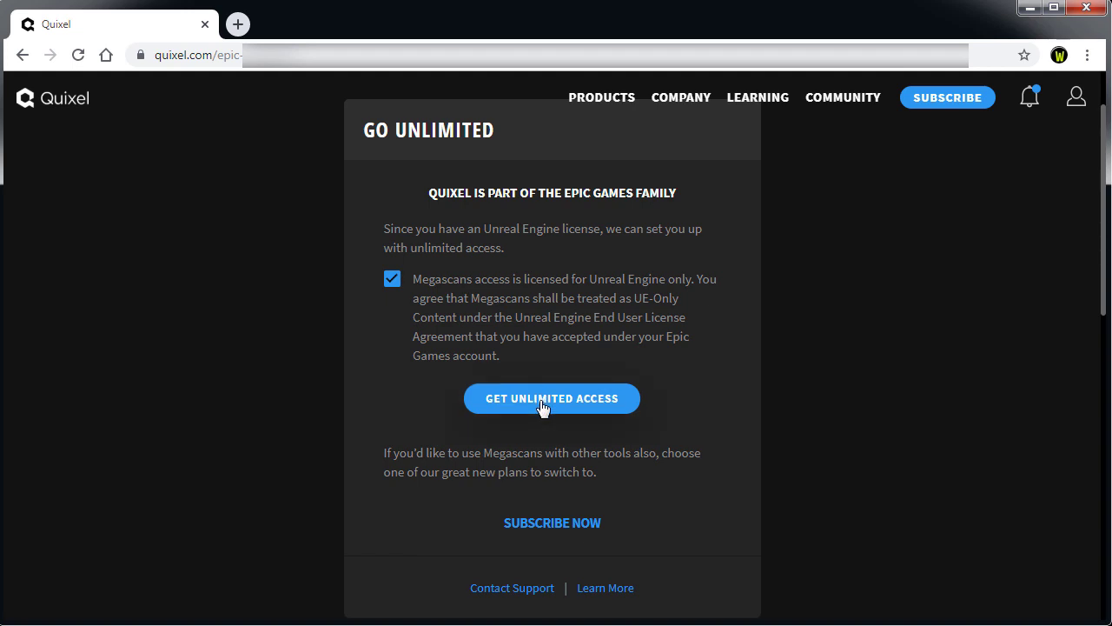
click(538, 400)
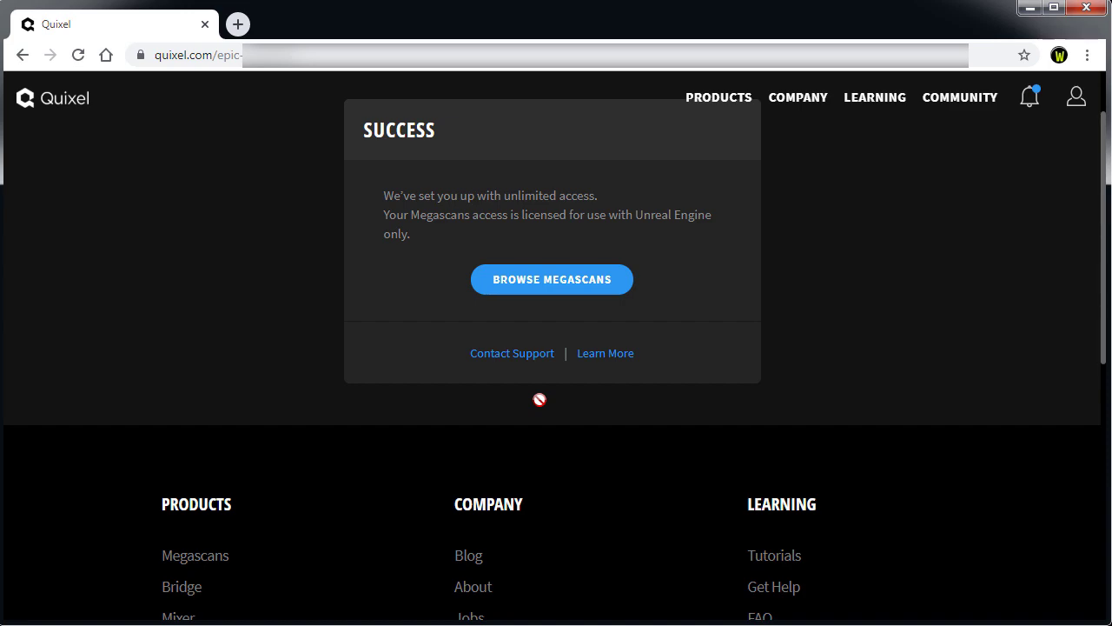
click(579, 288)
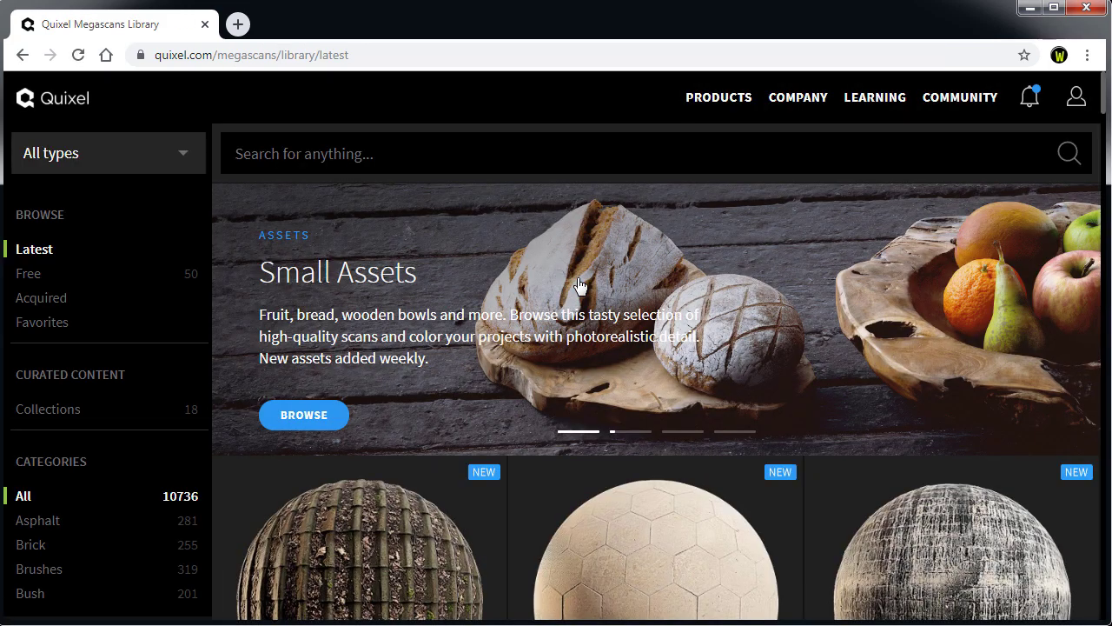
scroll(479, 422, down, 2)
scroll(482, 422, down, 4)
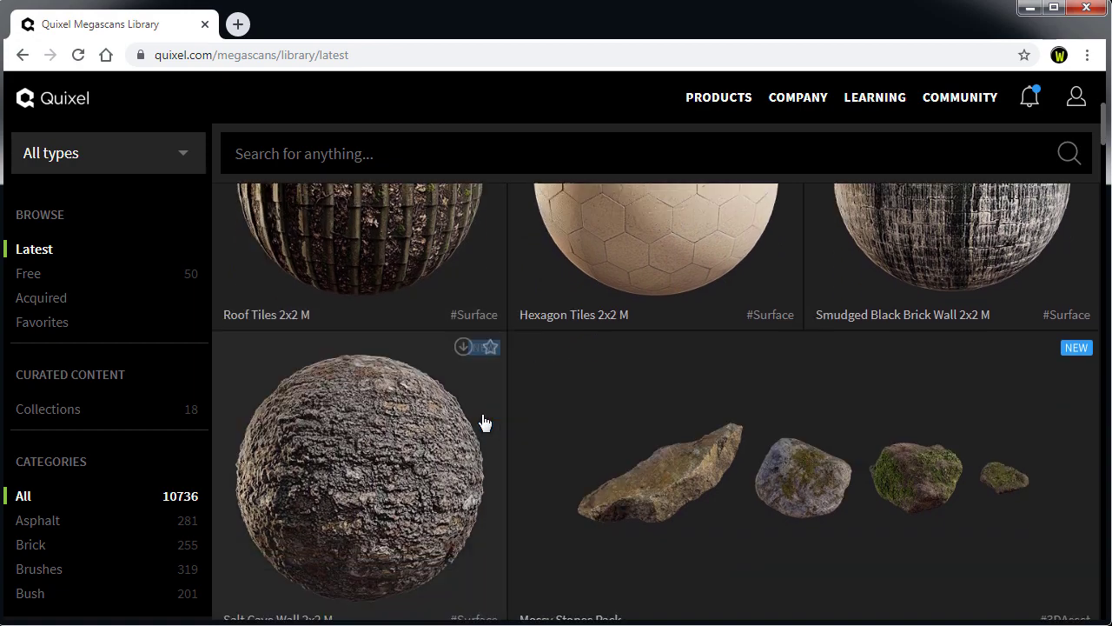
scroll(504, 415, down, 2)
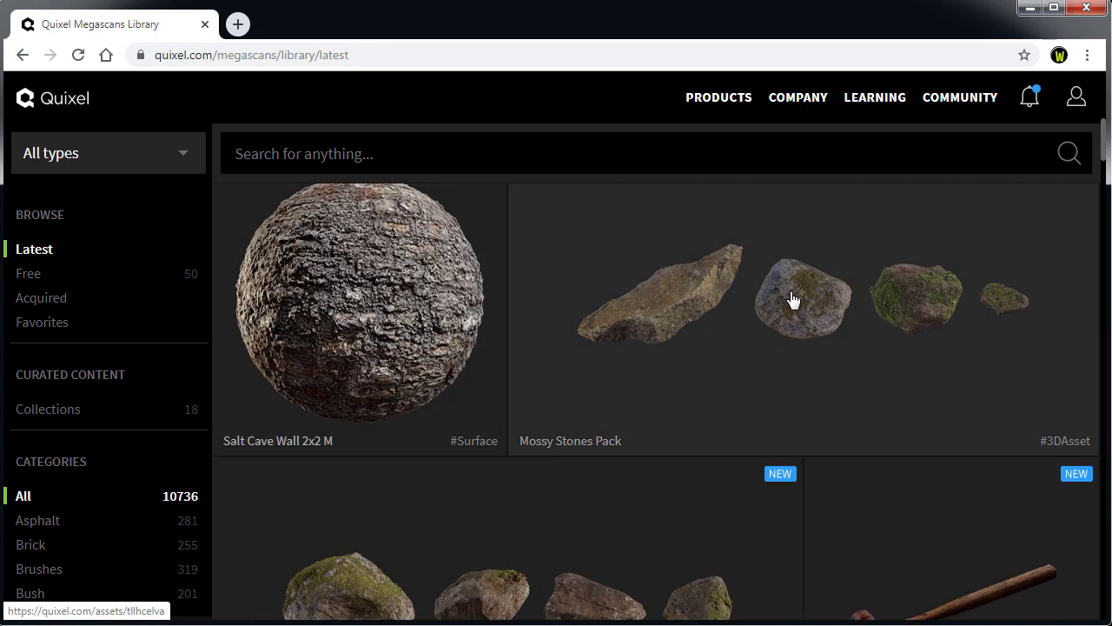
scroll(789, 305, down, 3)
scroll(786, 309, down, 1)
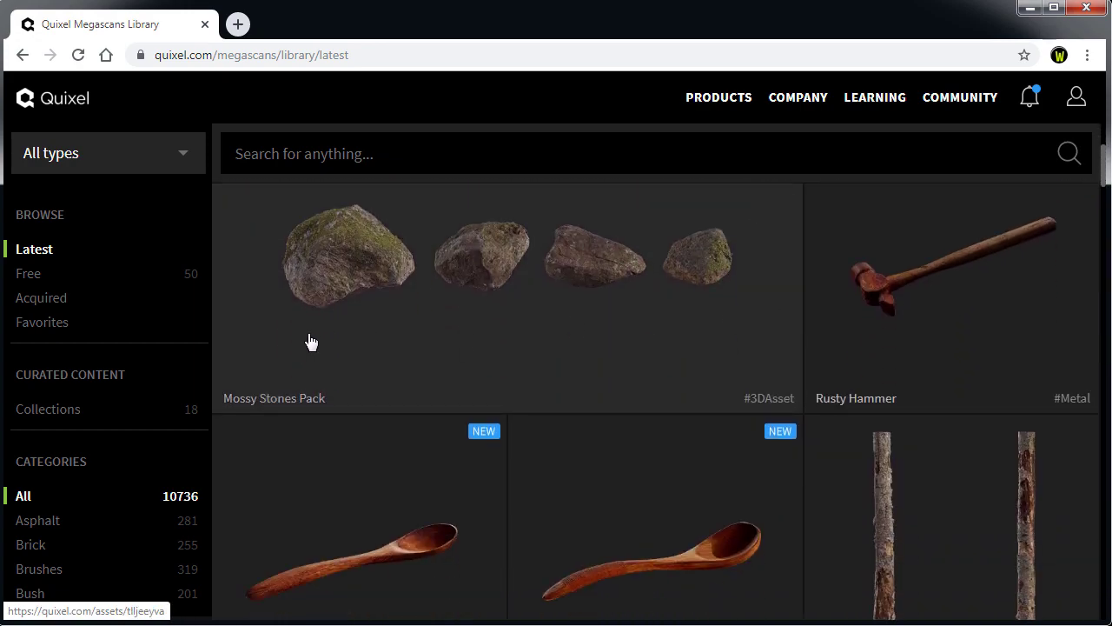
scroll(61, 426, down, 2)
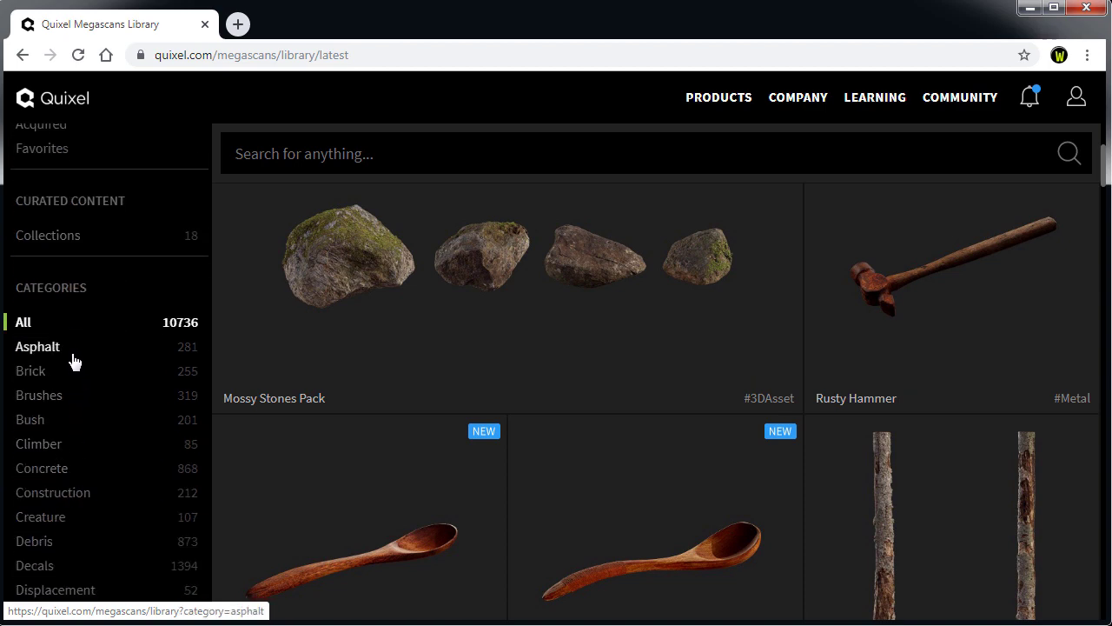
scroll(614, 440, down, 2)
scroll(614, 439, down, 2)
click(613, 440)
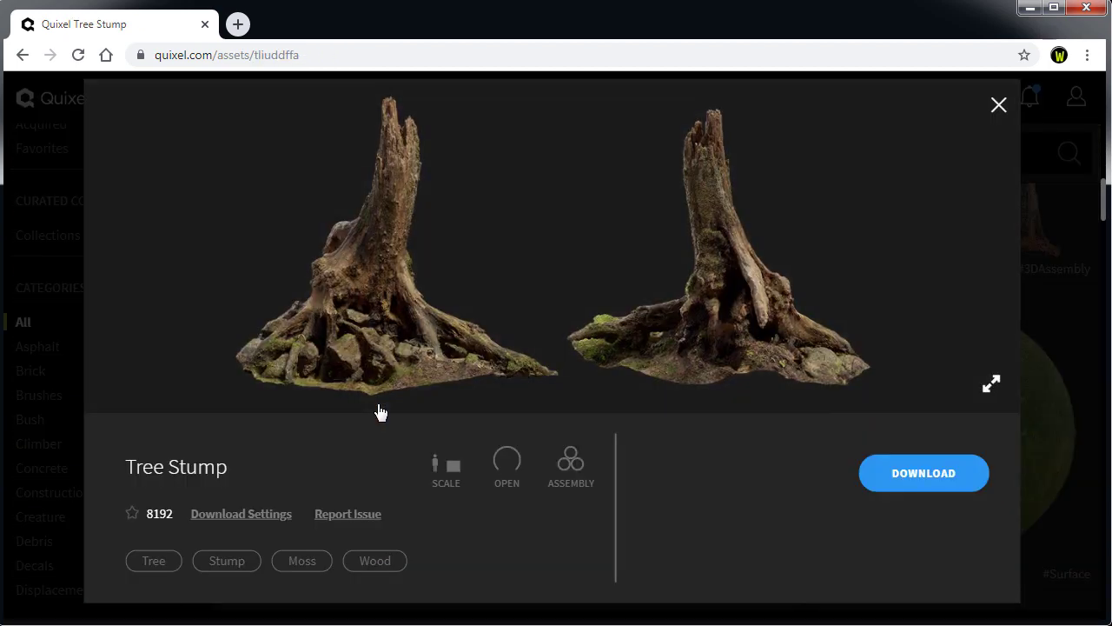
scroll(380, 411, down, 3)
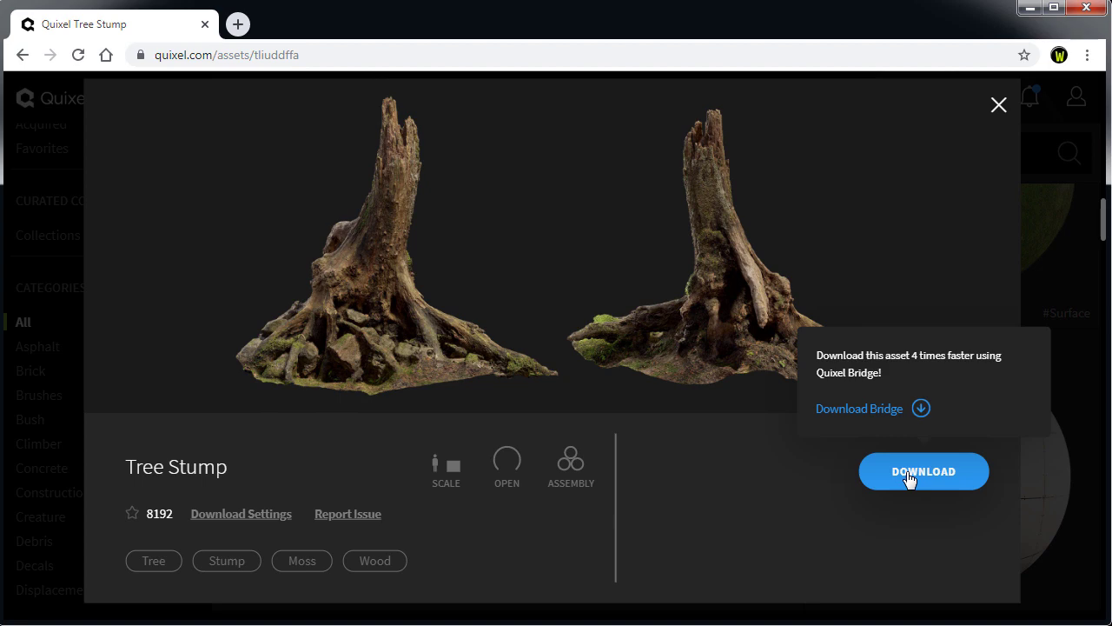
key(Escape)
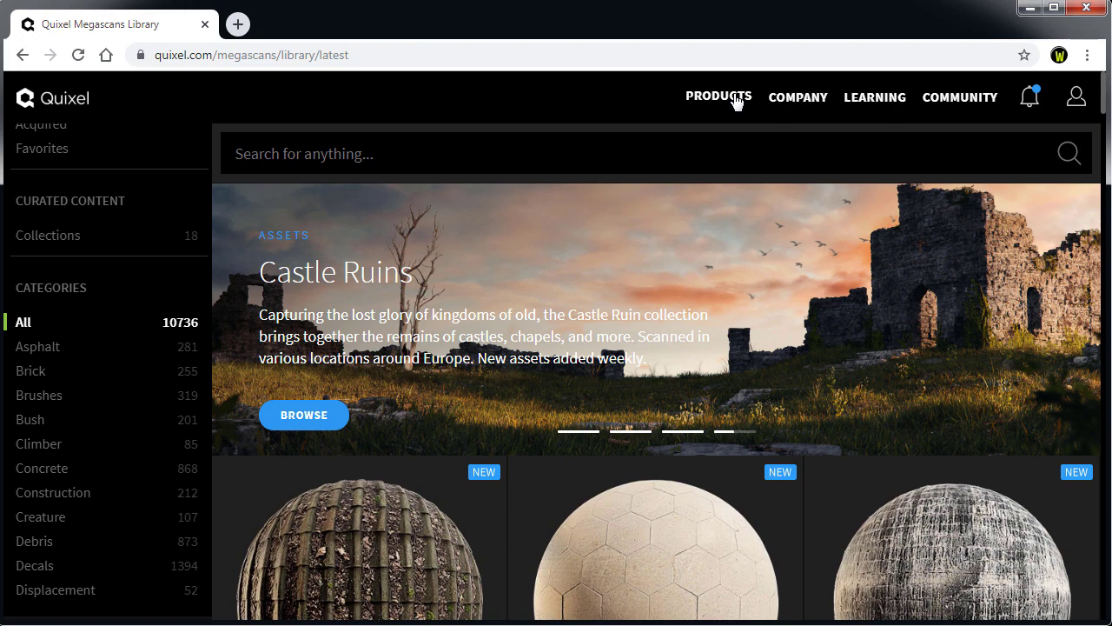
mouse_move(719, 97)
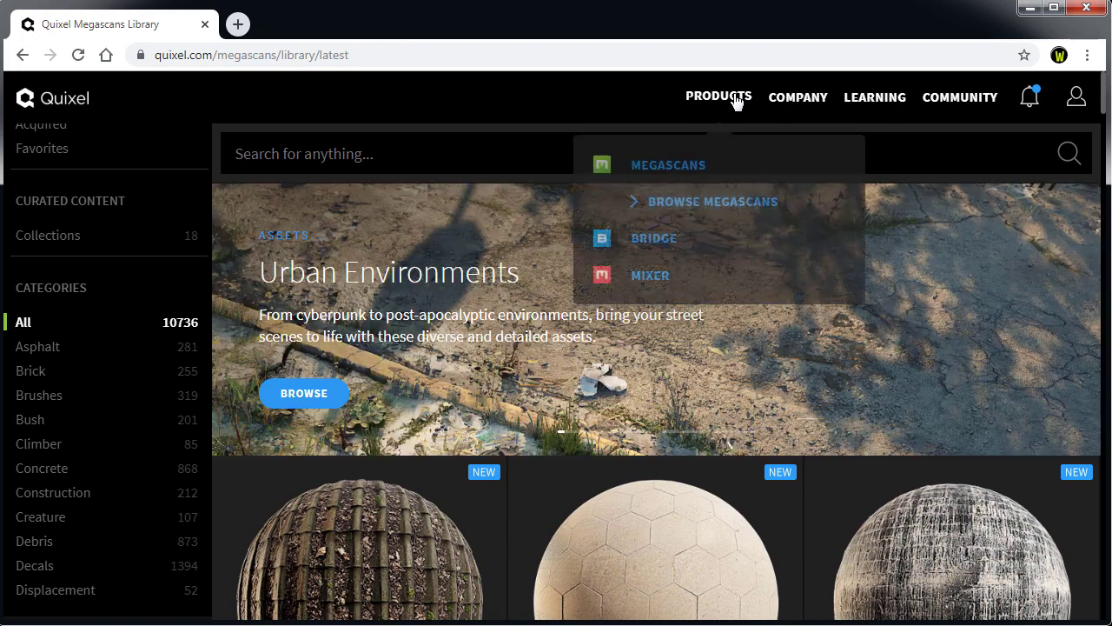
Step: Download Bridge.exe from Quixel's Bridge product page and save it to Downloads
click(674, 238)
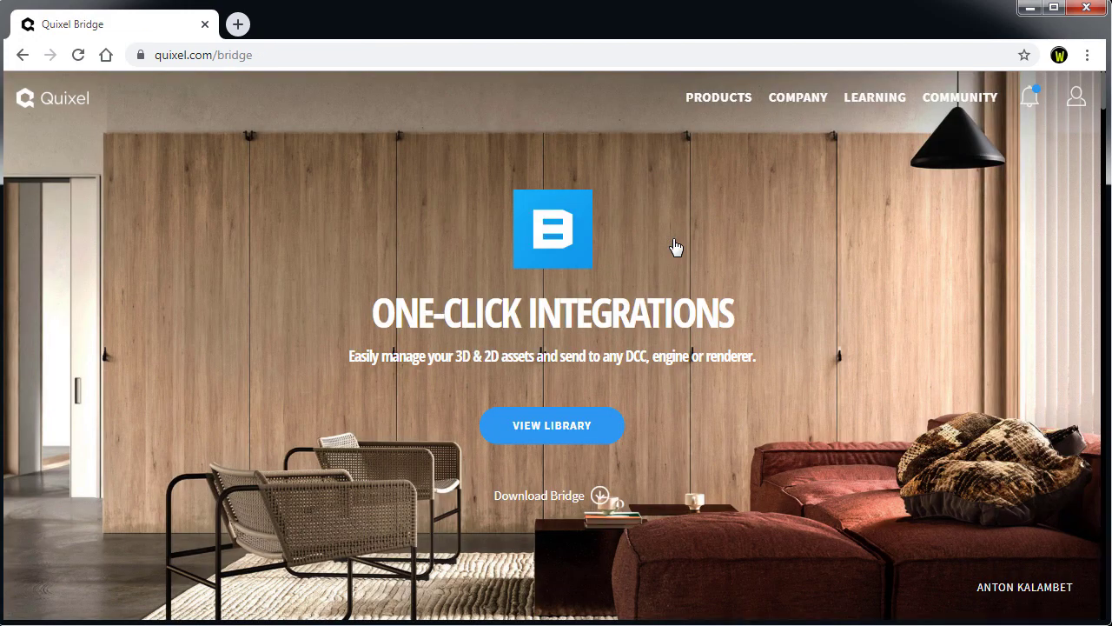
click(536, 497)
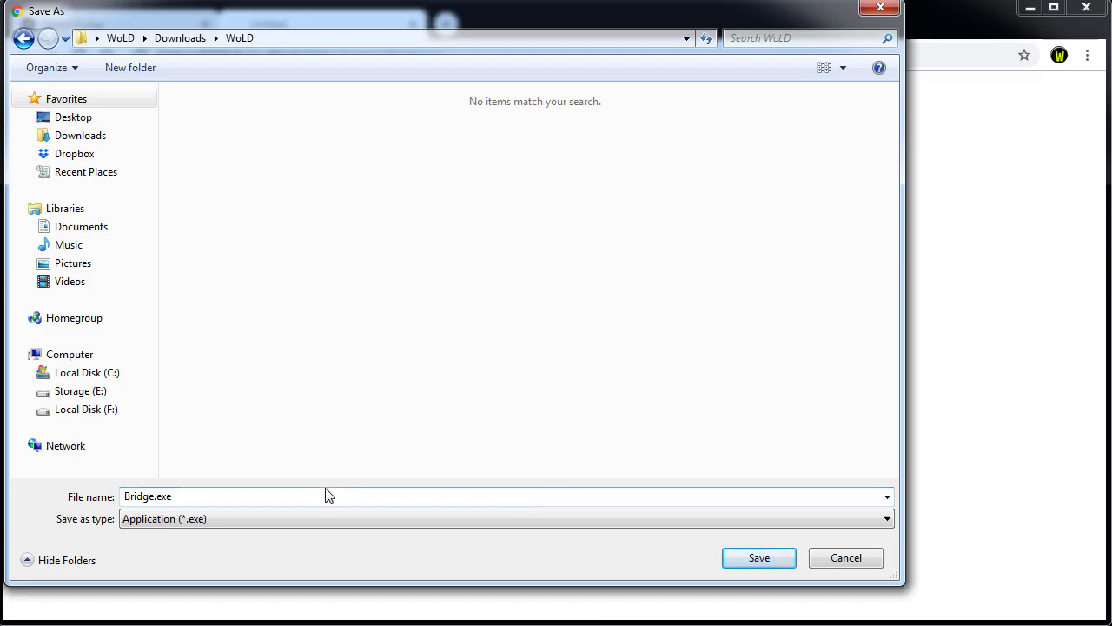
click(760, 559)
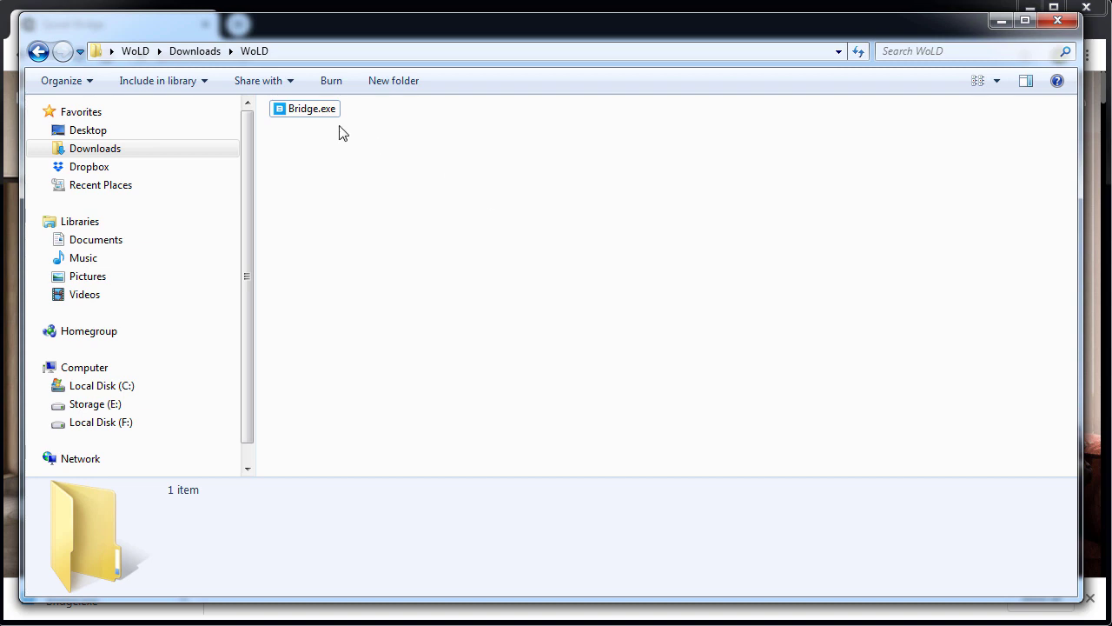
Step: Run Bridge.exe, confirming the security warning, and scroll through the opened library
click(318, 116)
double_click(317, 117)
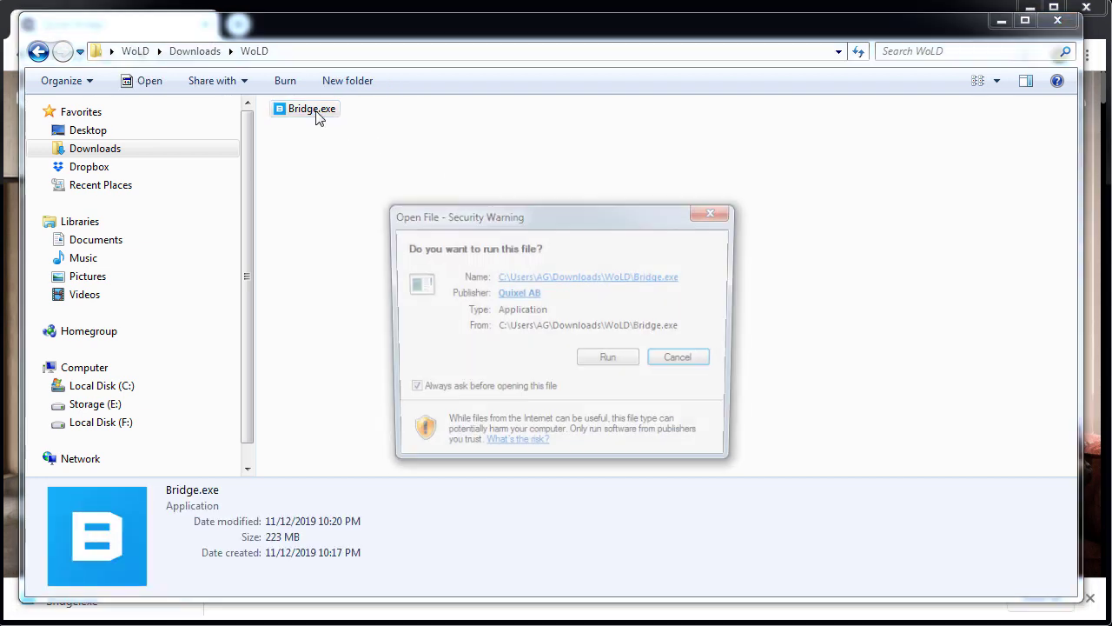
click(611, 361)
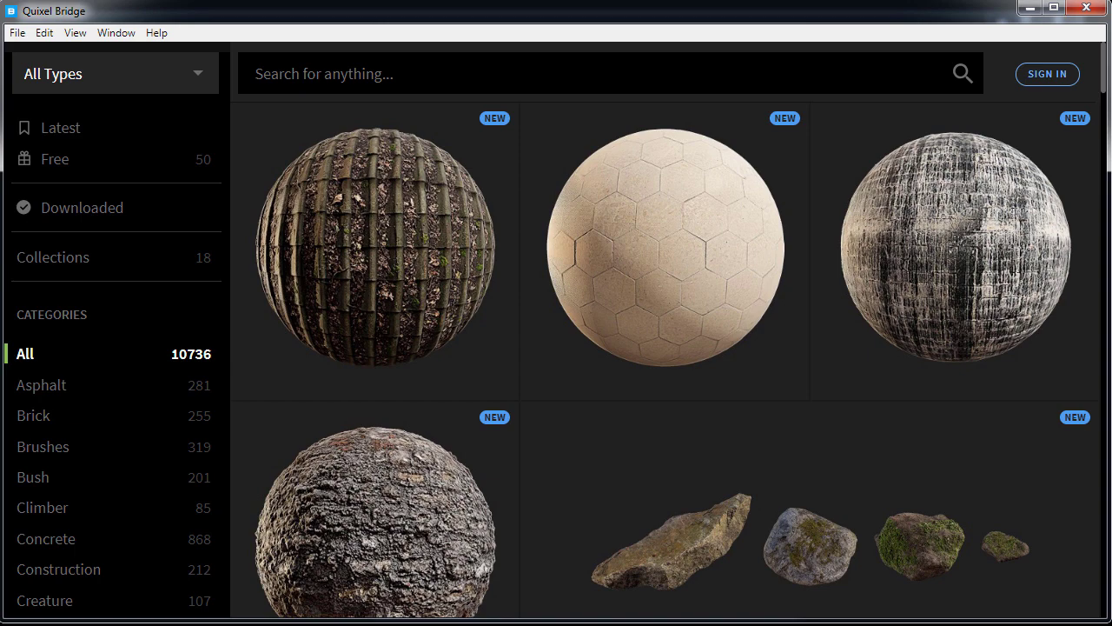
scroll(464, 405, down, 2)
scroll(495, 435, down, 4)
scroll(494, 434, up, 4)
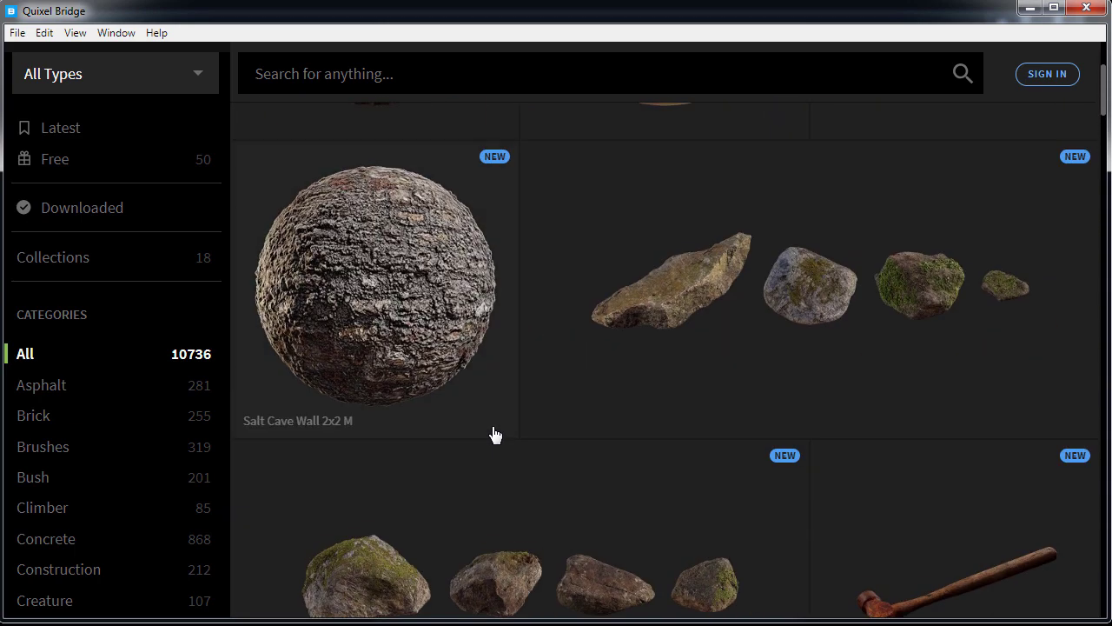
scroll(494, 435, up, 3)
Step: Filter the Bridge library to 3D assets, then surfaces, then back to All Types
click(175, 71)
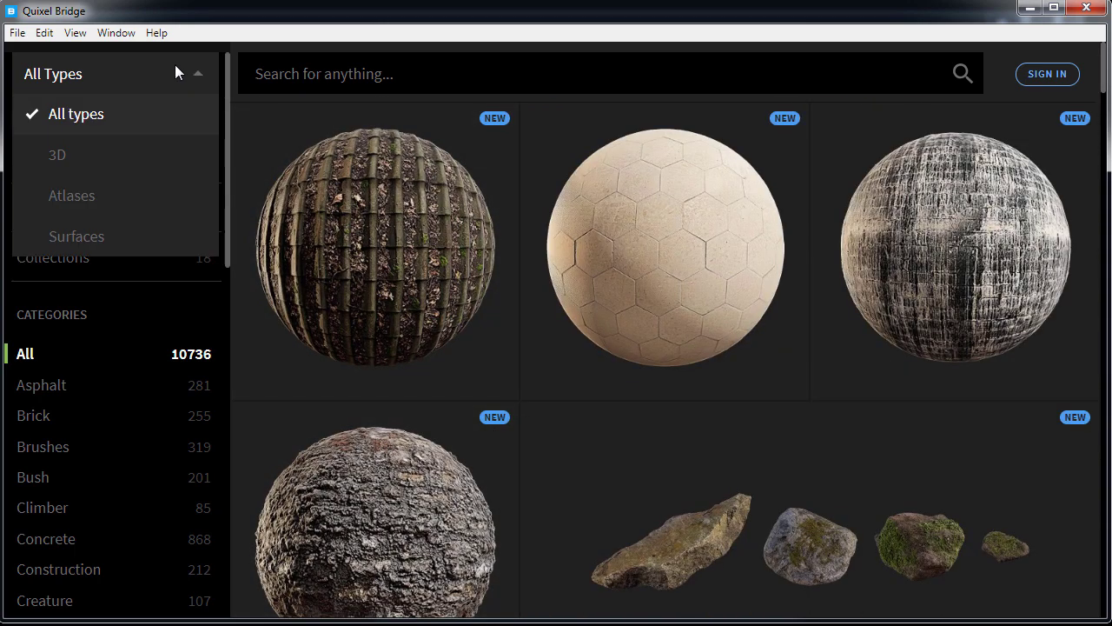
click(101, 154)
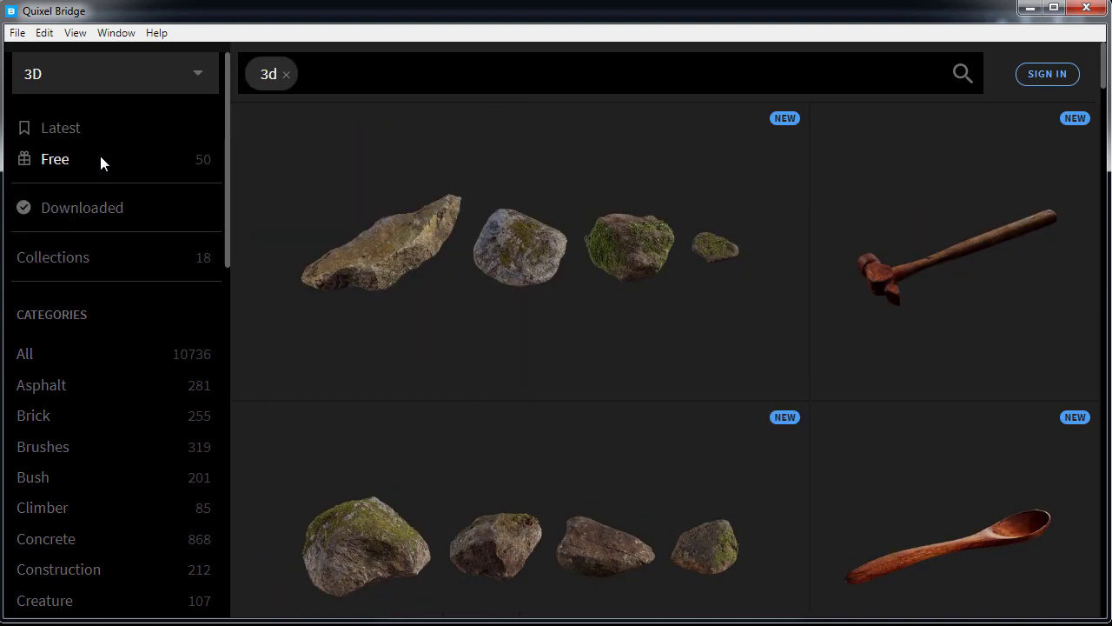
click(92, 85)
click(88, 240)
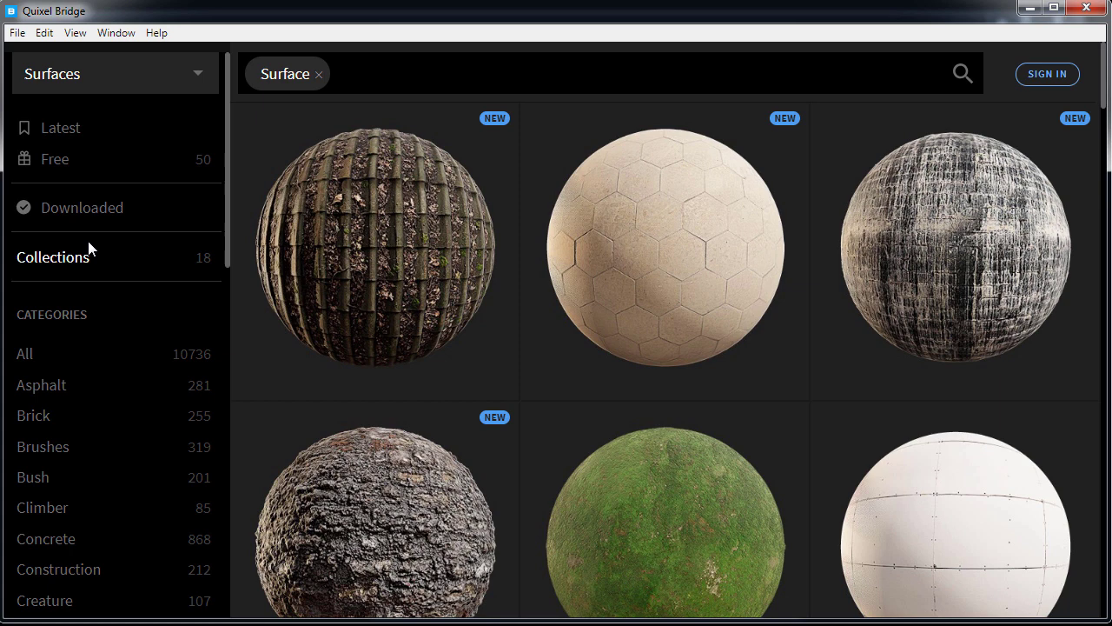
click(102, 71)
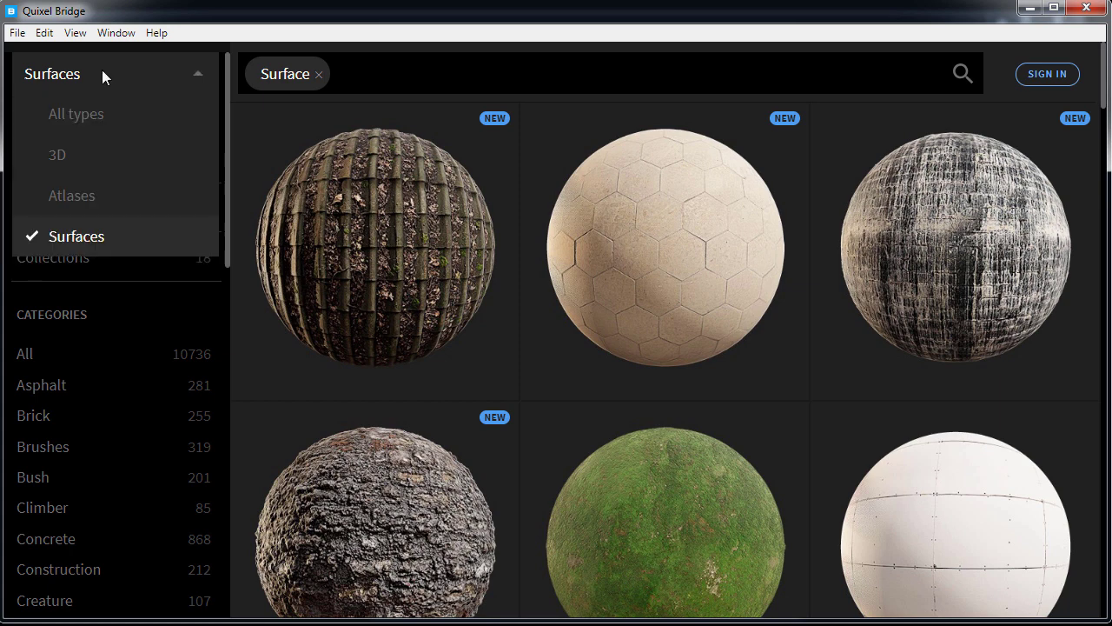
click(86, 113)
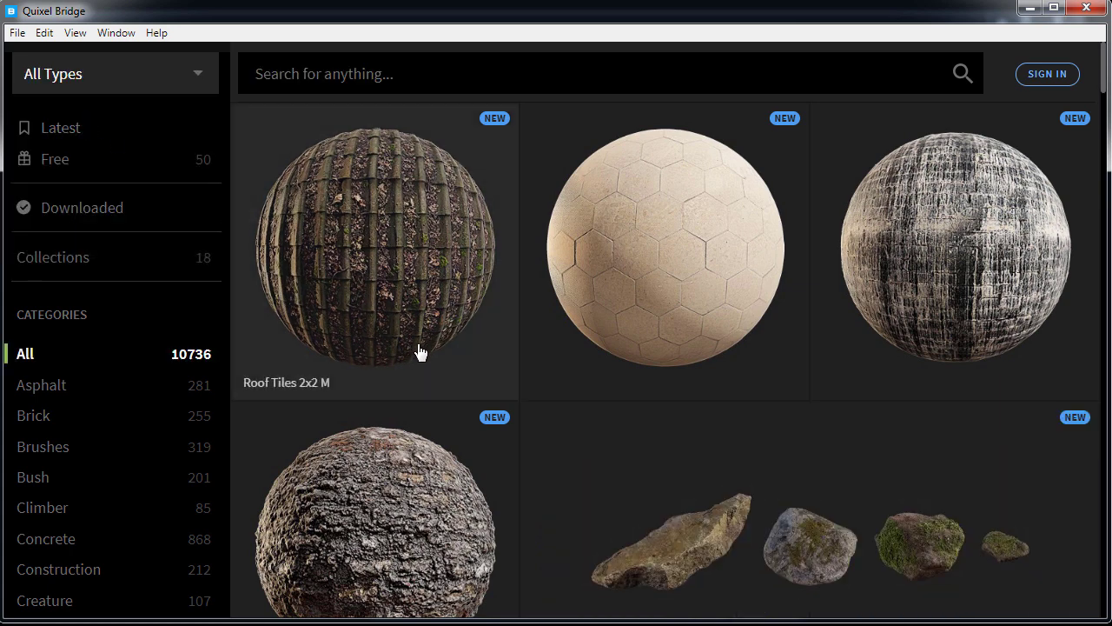
Step: View the Hexagon Tiles 2x2 M asset details, then close them
click(669, 295)
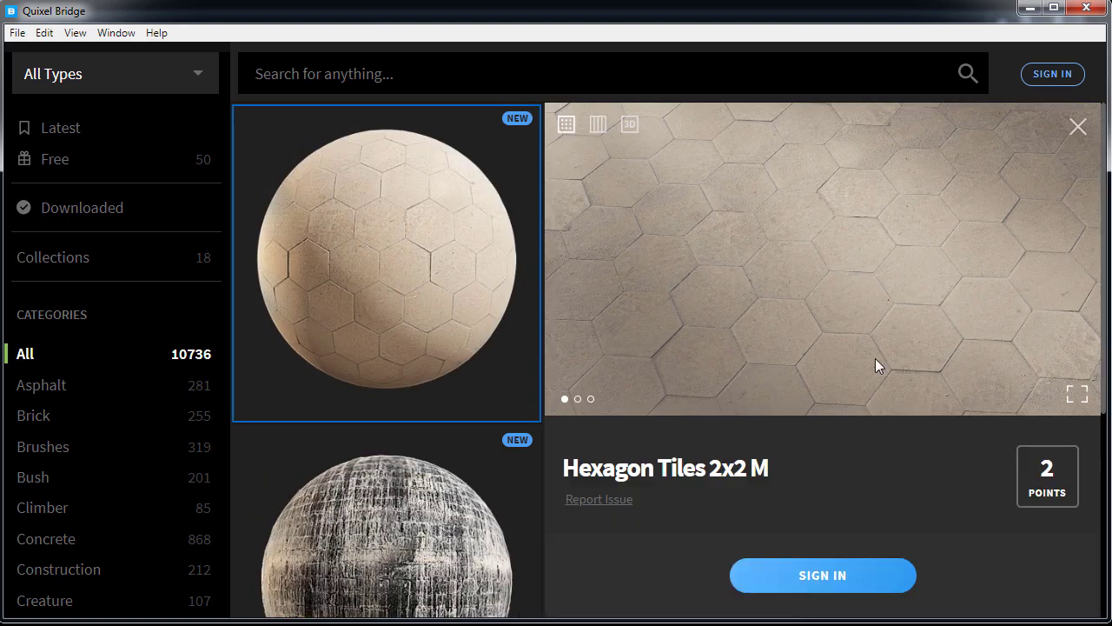
scroll(875, 358, down, 5)
scroll(779, 510, up, 5)
click(1078, 127)
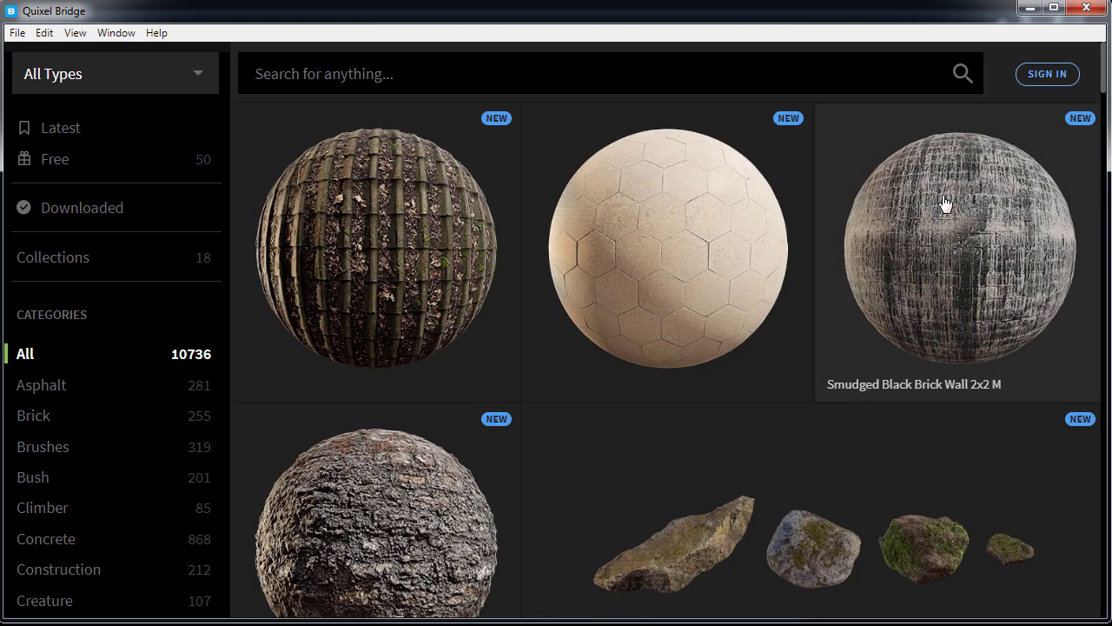
click(1047, 82)
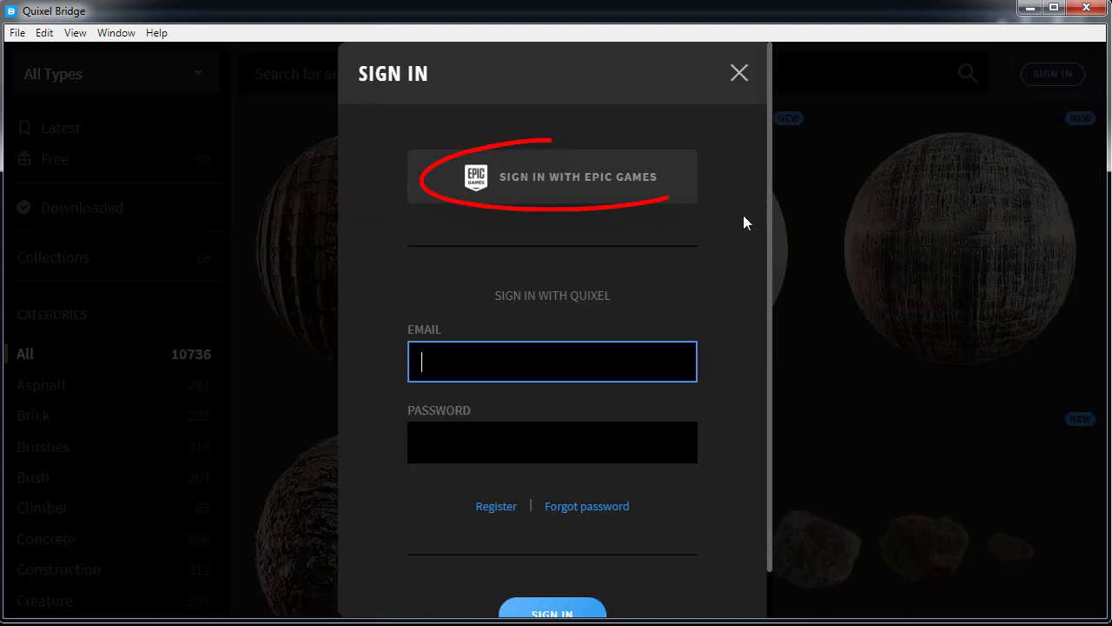
click(588, 175)
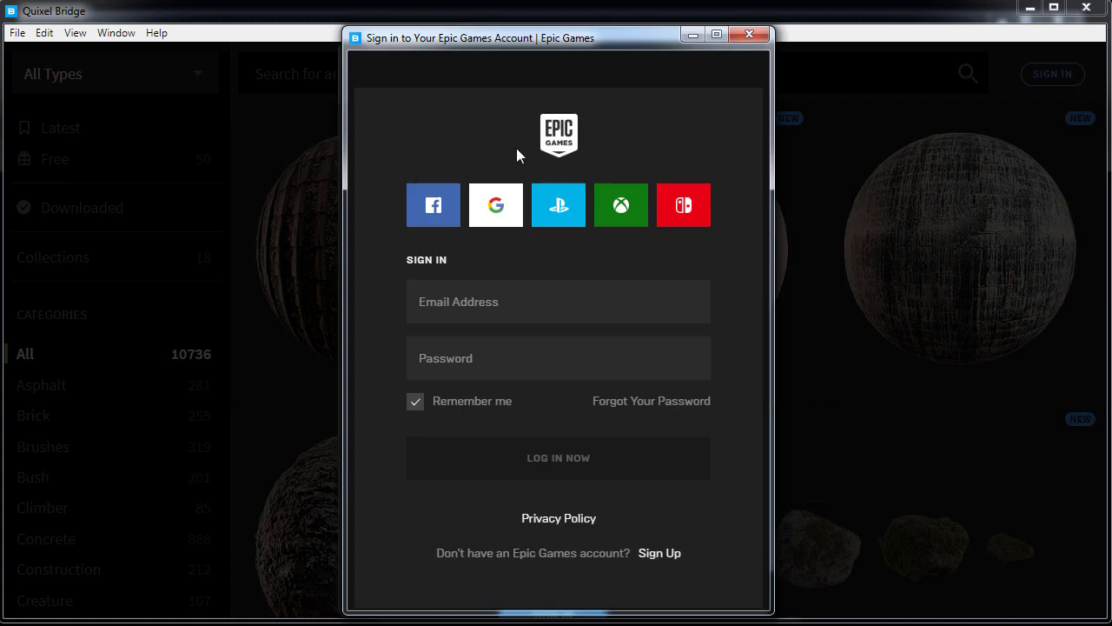
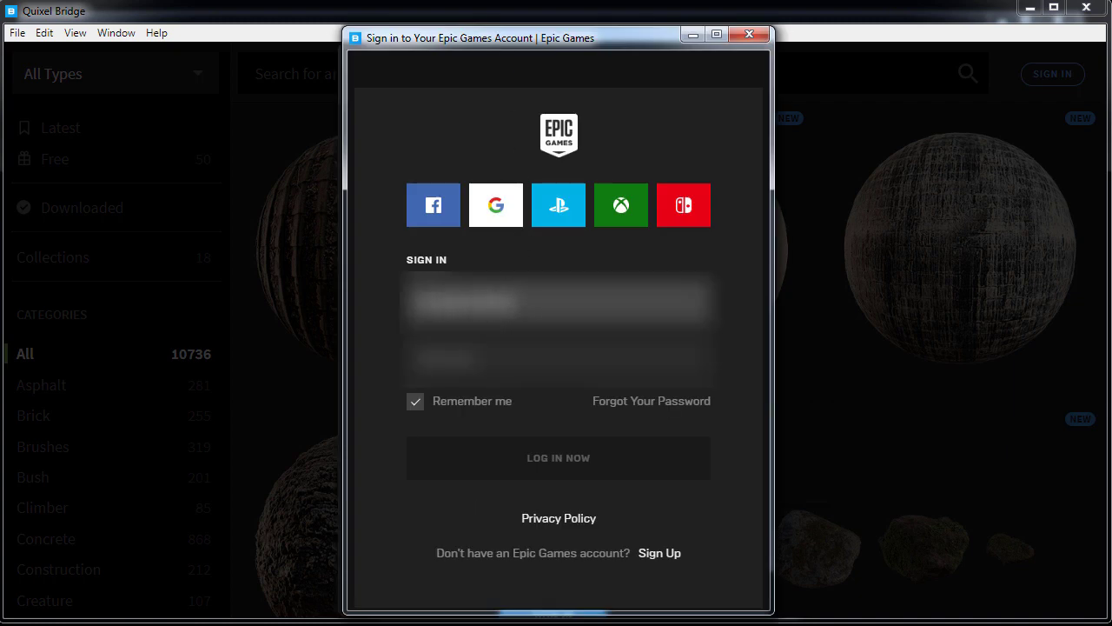
key(Tab)
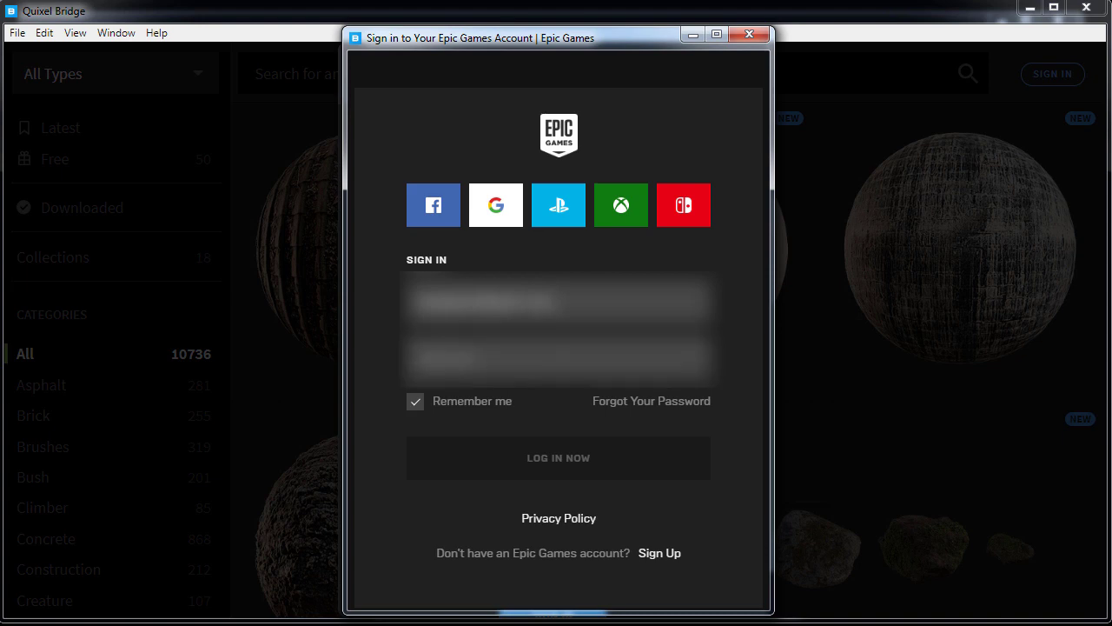
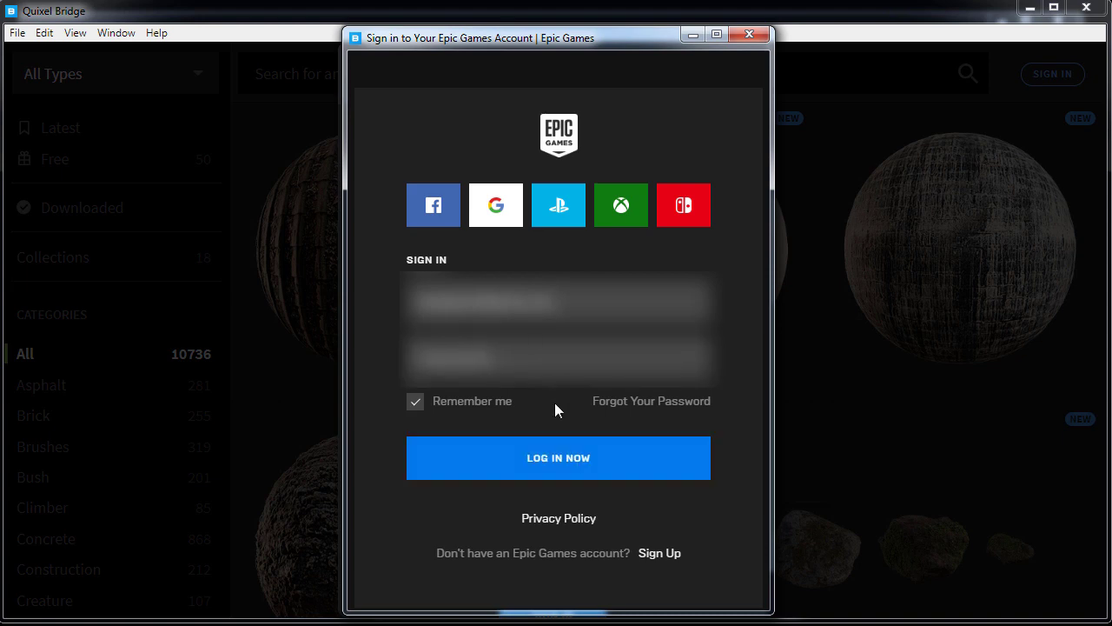
click(572, 467)
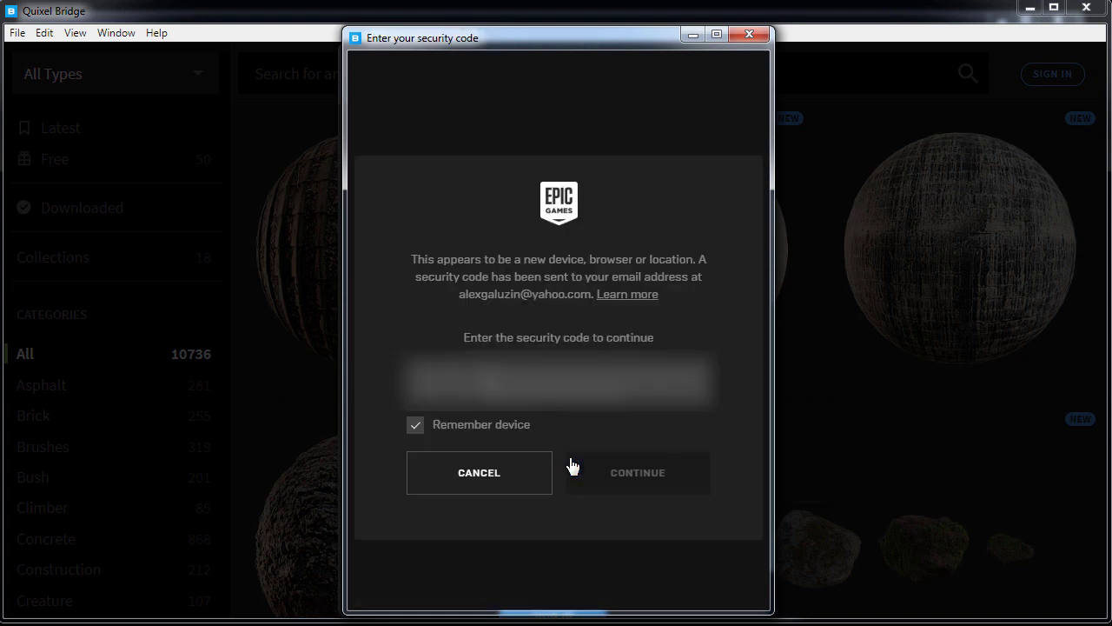
key(ctrl+v)
click(614, 474)
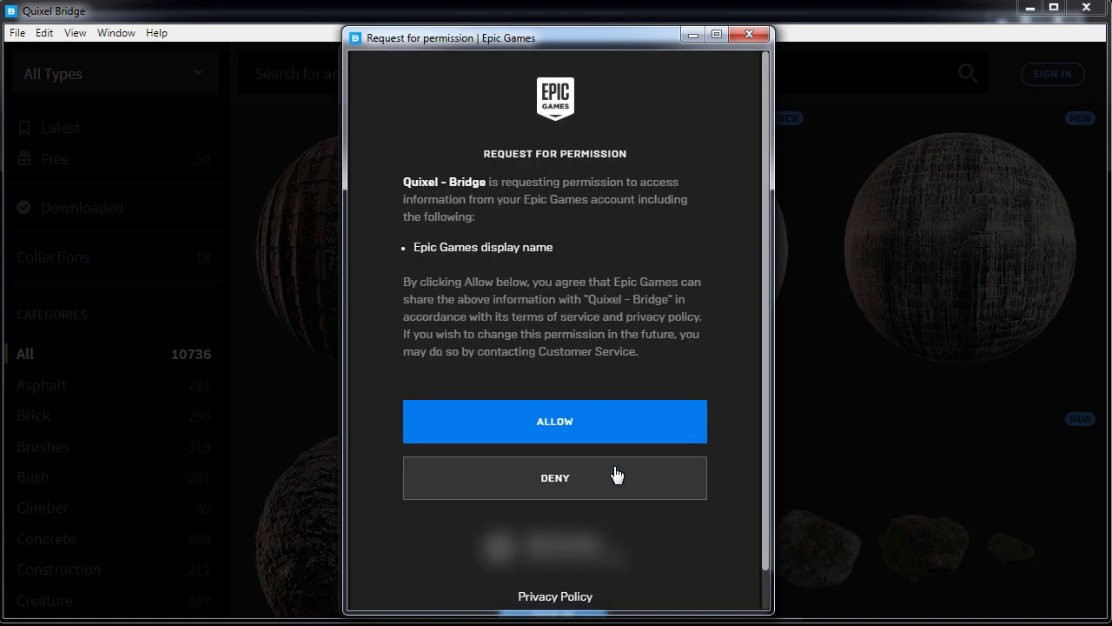
click(576, 424)
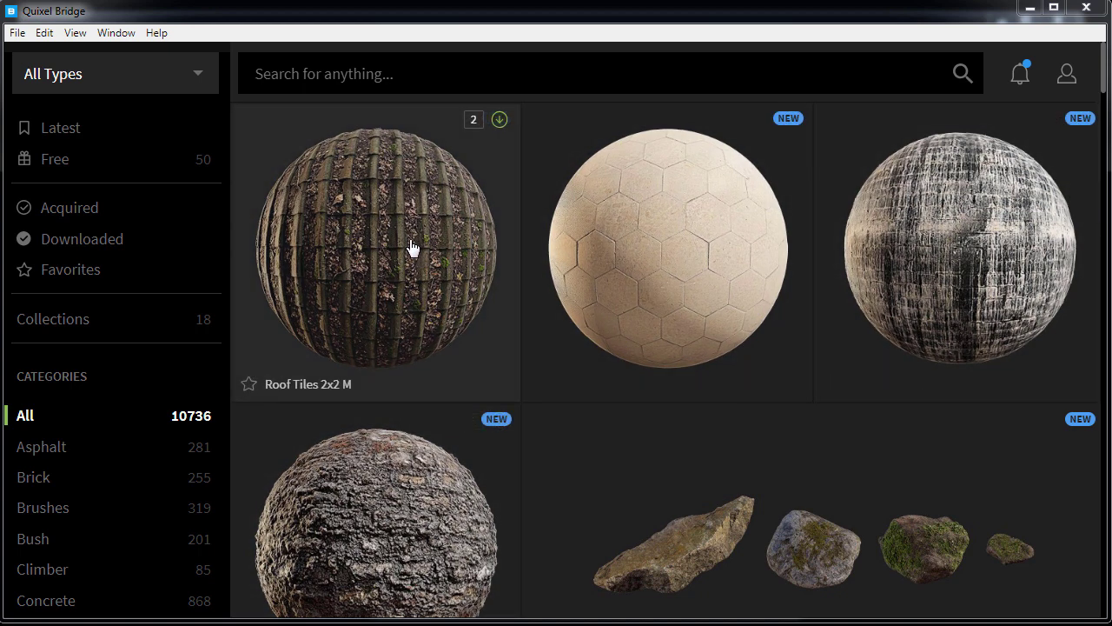
Step: View the Roof Tiles 2x2 M details and its Download button, then show Hexagon Tiles 2x2 M
click(402, 267)
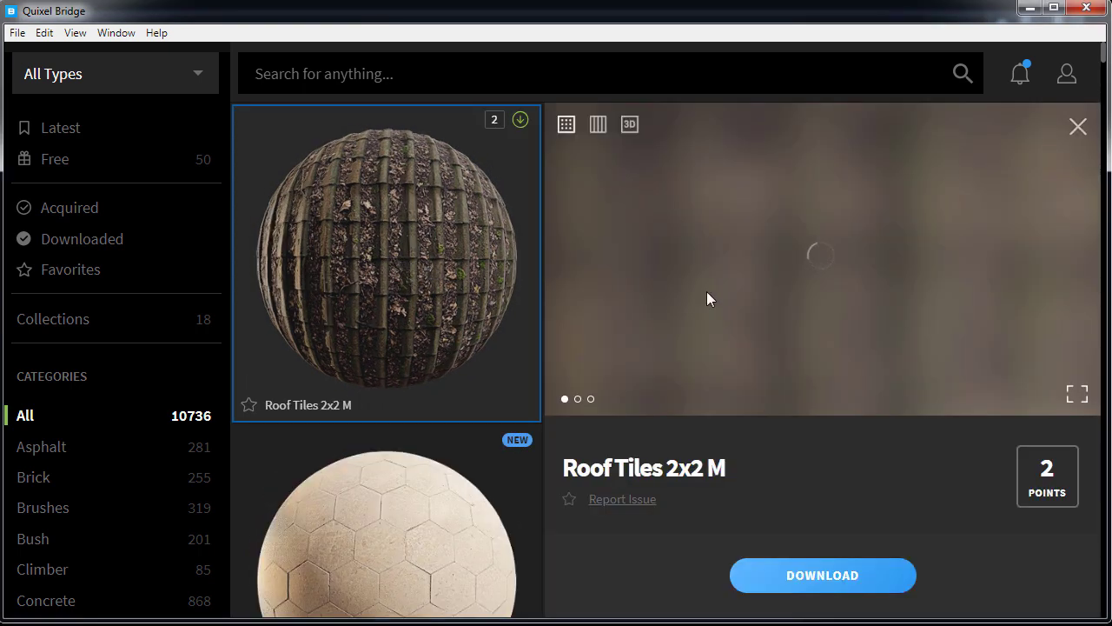
scroll(821, 347, down, 3)
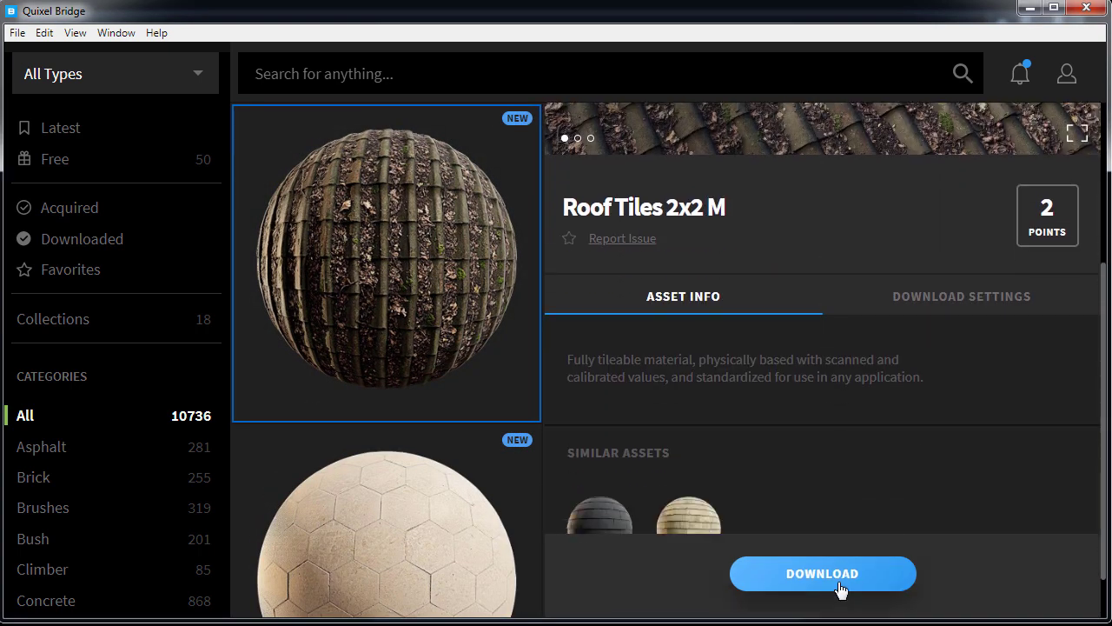
scroll(808, 348, up, 3)
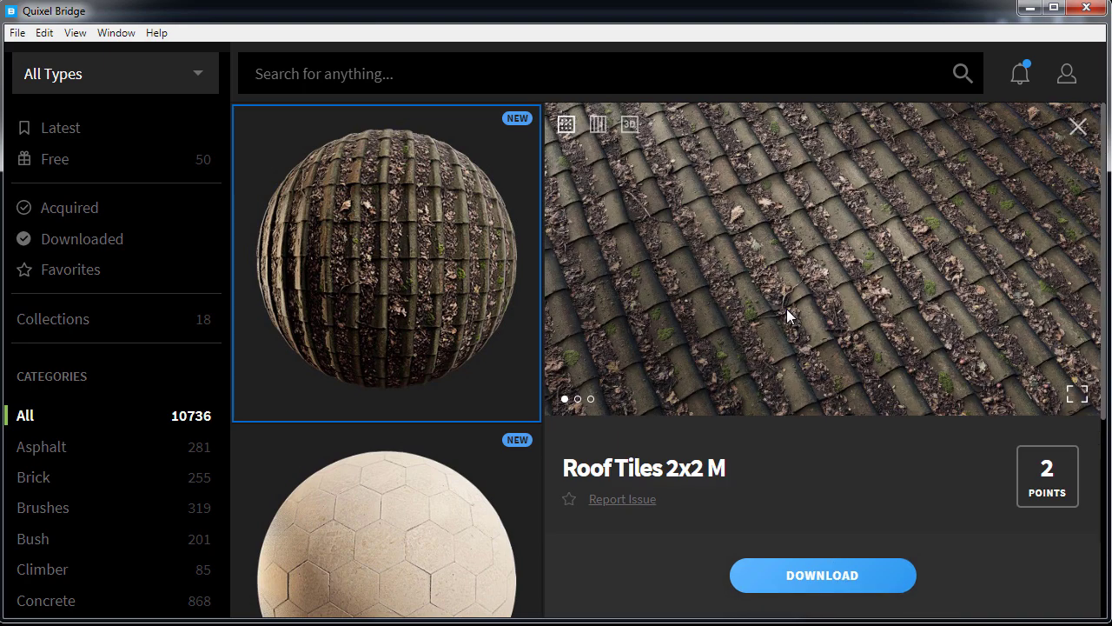
scroll(422, 477, down, 1)
scroll(422, 477, down, 3)
click(383, 332)
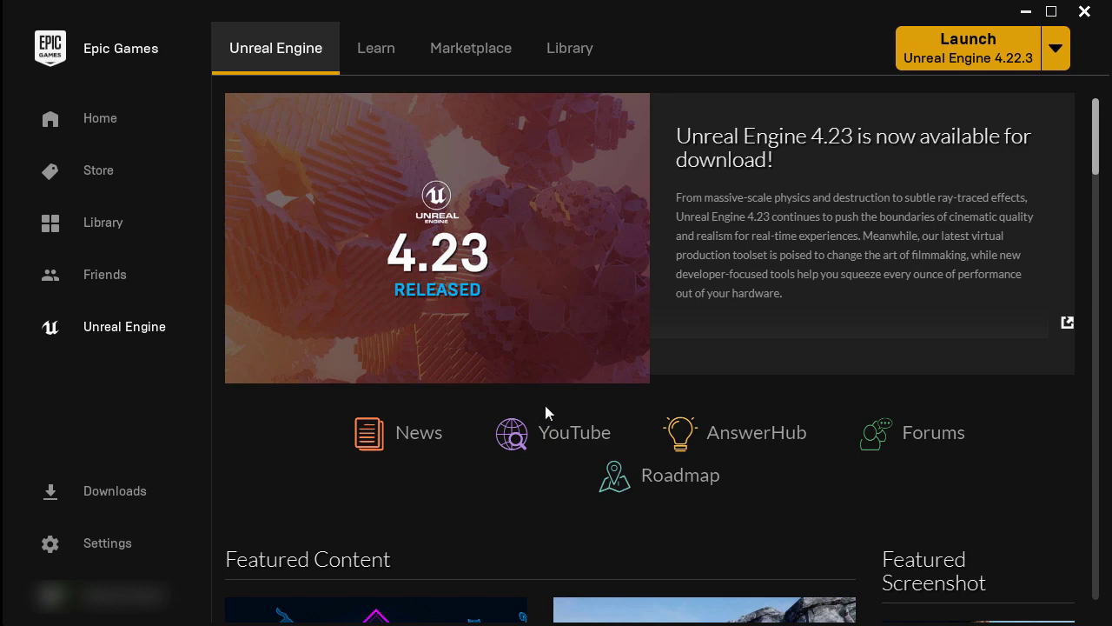
Step: Search the Marketplace for 'megascan' and browse the owned free collections in the results
click(492, 61)
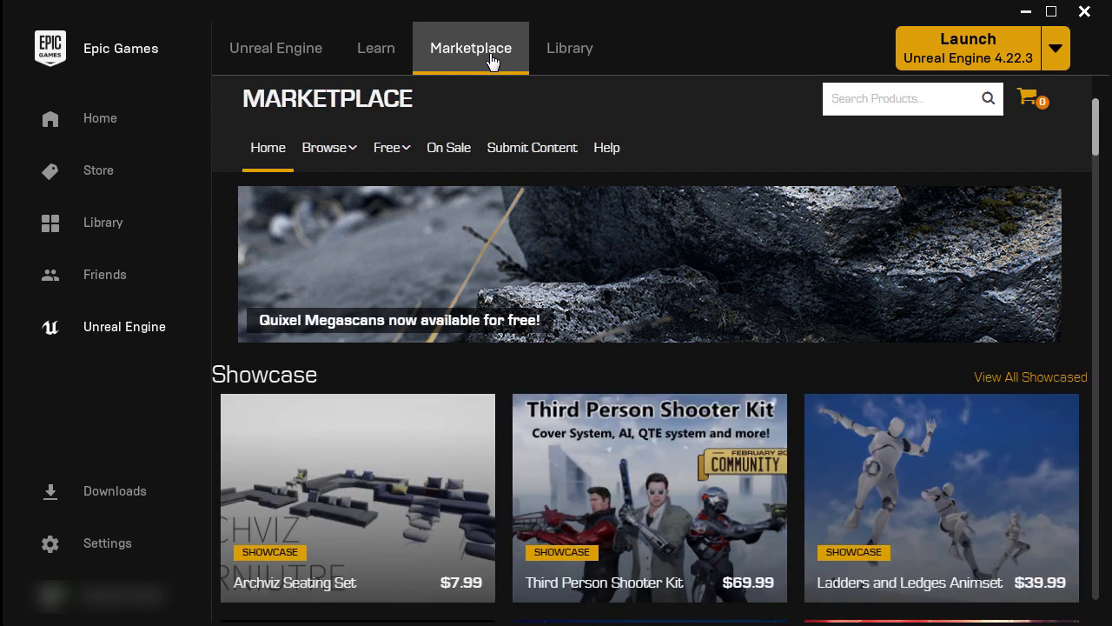
click(939, 101)
text(megascan)
key(Return)
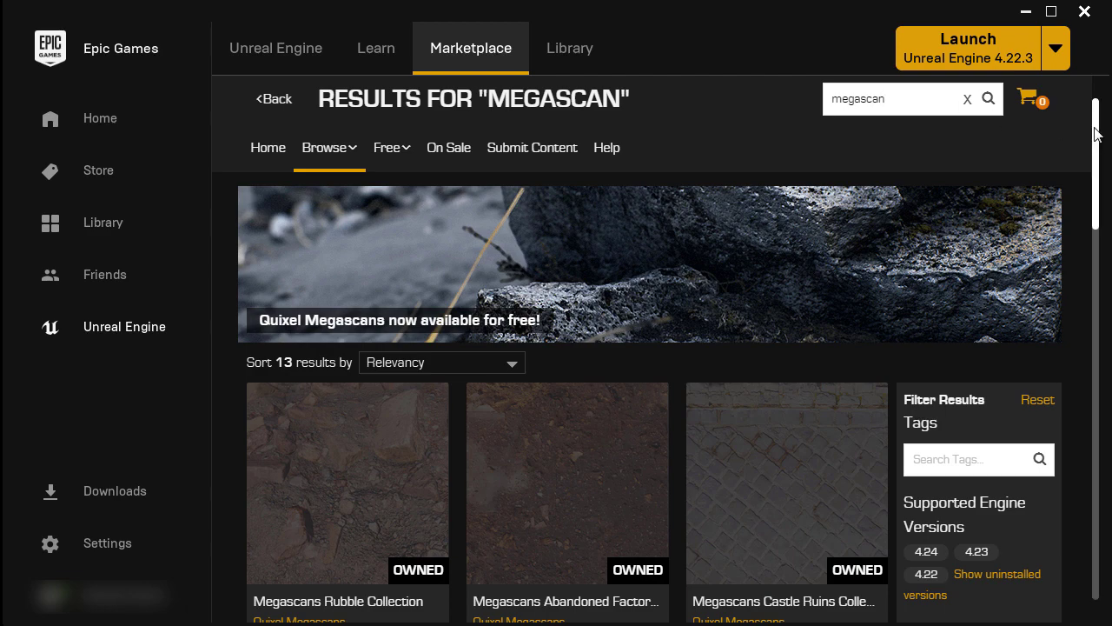
scroll(1101, 188, down, 2)
scroll(1099, 189, down, 2)
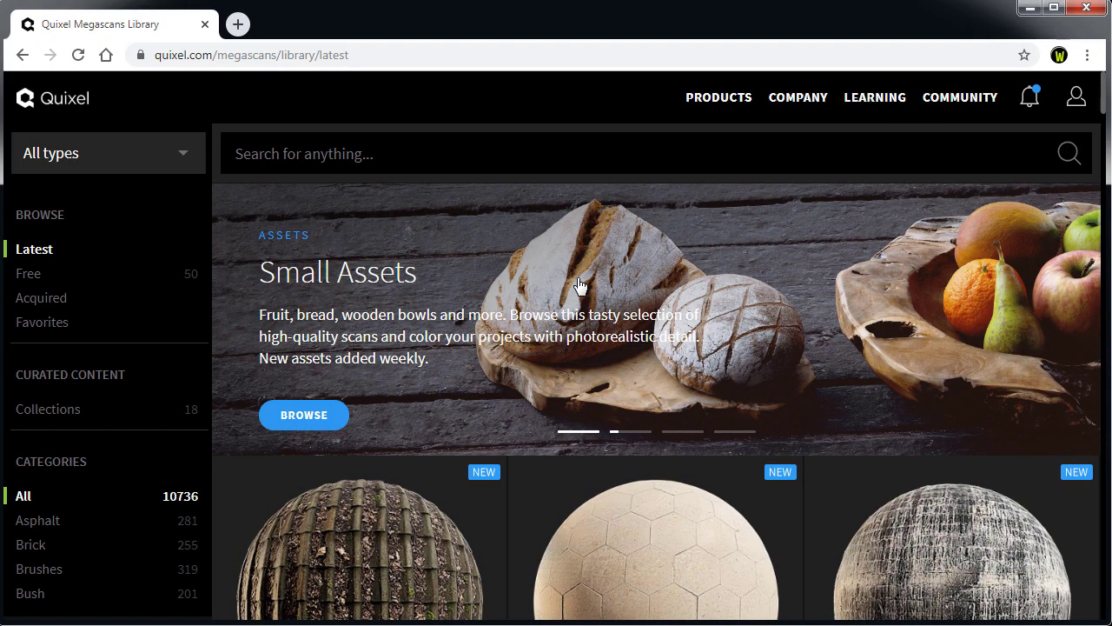
Step: Browse the quixel.com Megascans library and open the Tree Stump asset page to see its download option
scroll(481, 422, down, 3)
scroll(484, 422, down, 3)
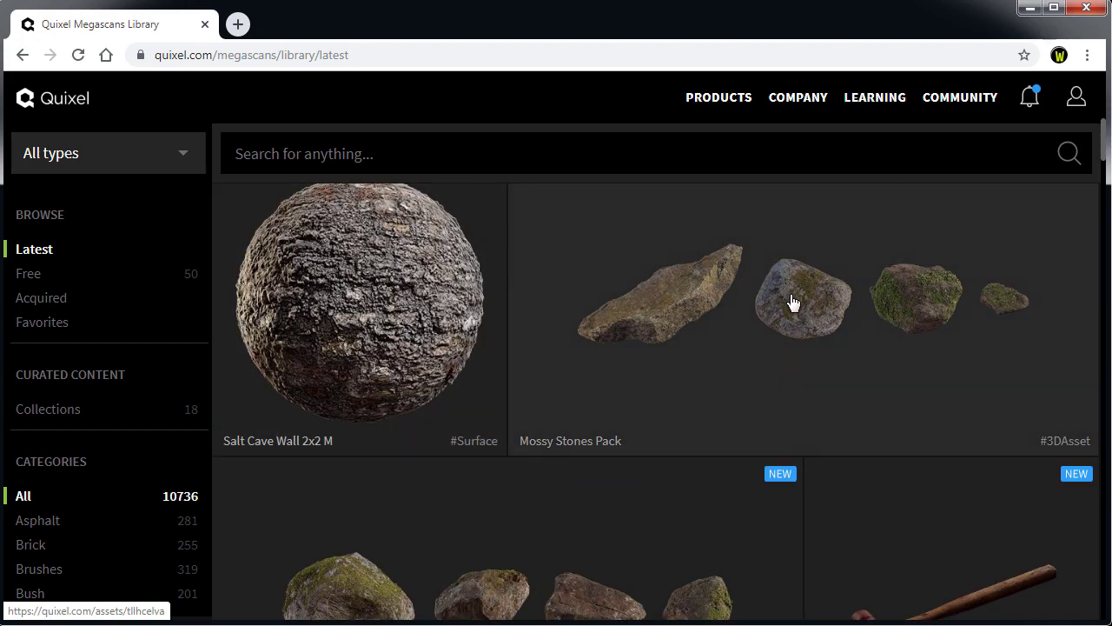
scroll(789, 303, down, 4)
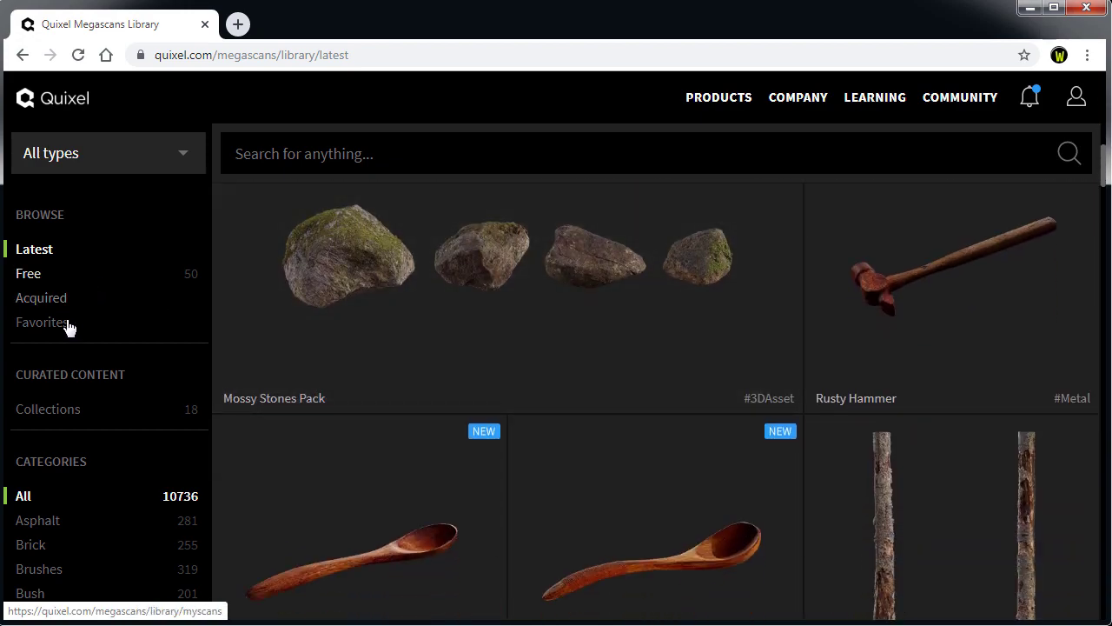
scroll(61, 404, down, 2)
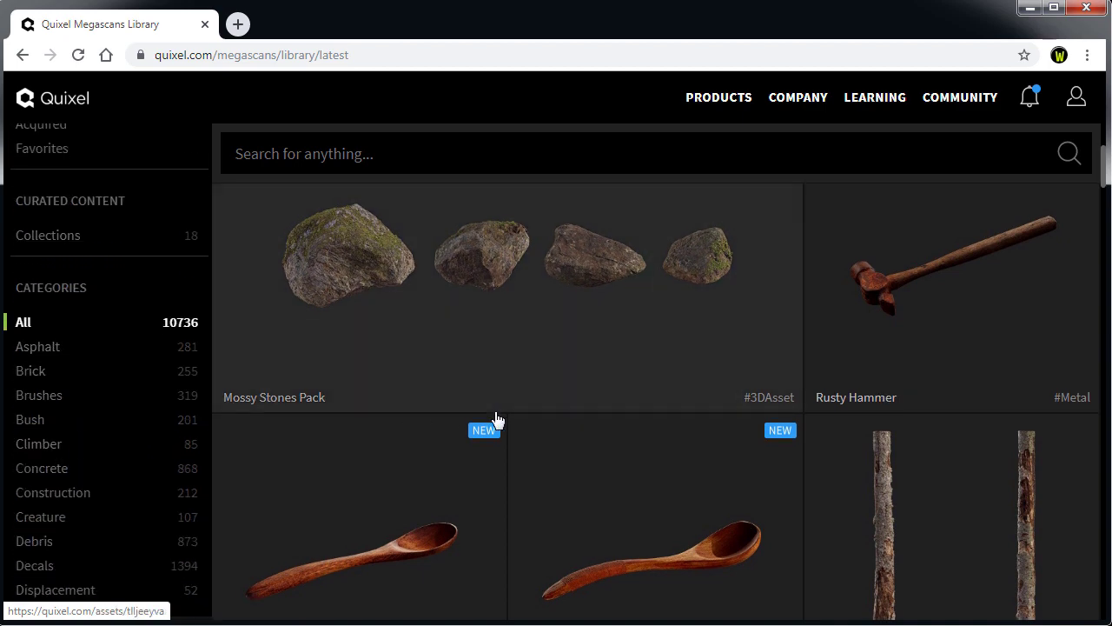
scroll(615, 437, down, 3)
click(615, 440)
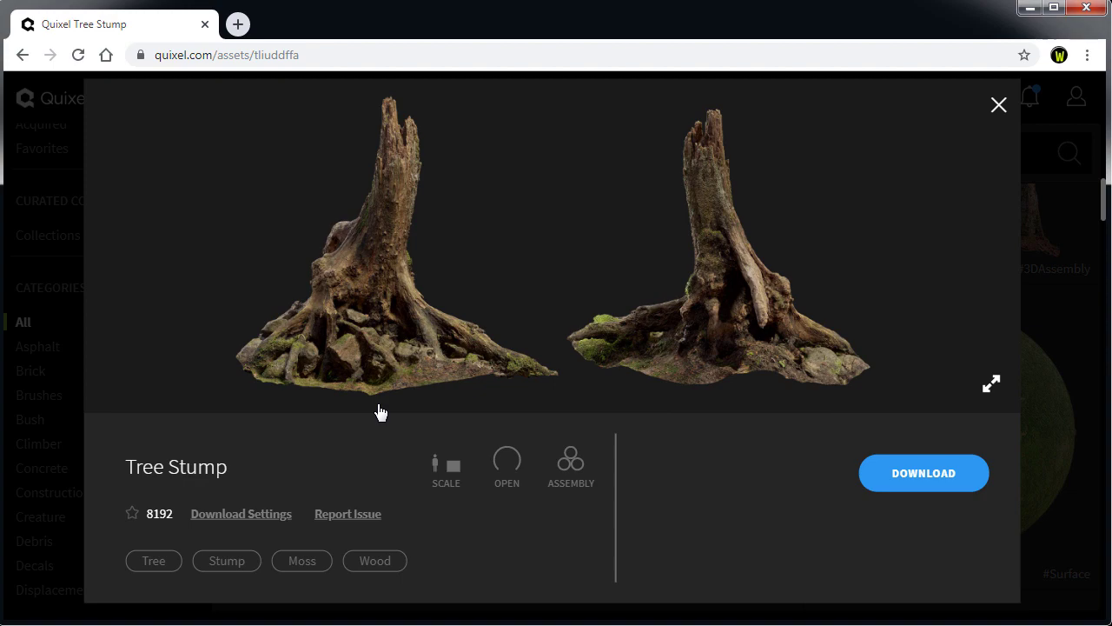
scroll(578, 417, down, 3)
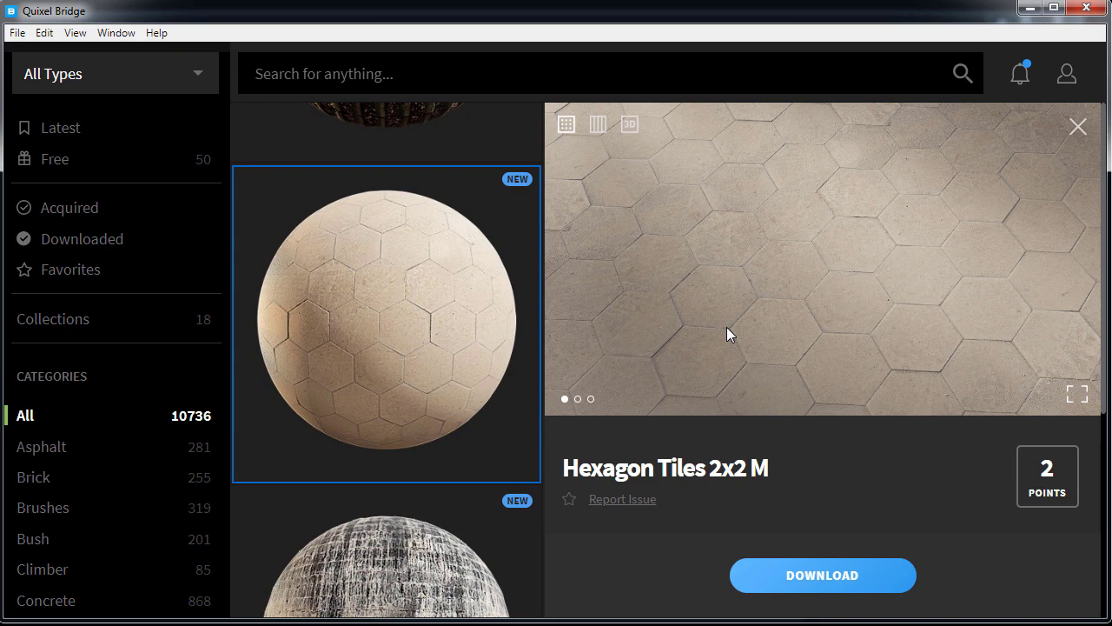
Step: Close the Hexagon Tiles 2x2 M detail panel in Bridge to show the full library again
click(1077, 126)
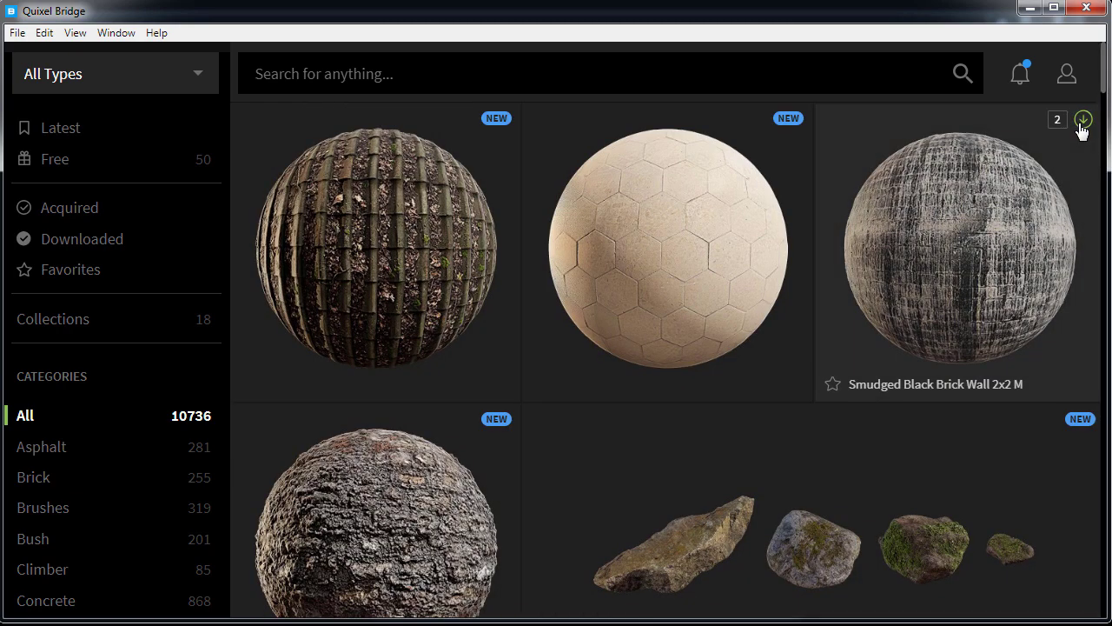